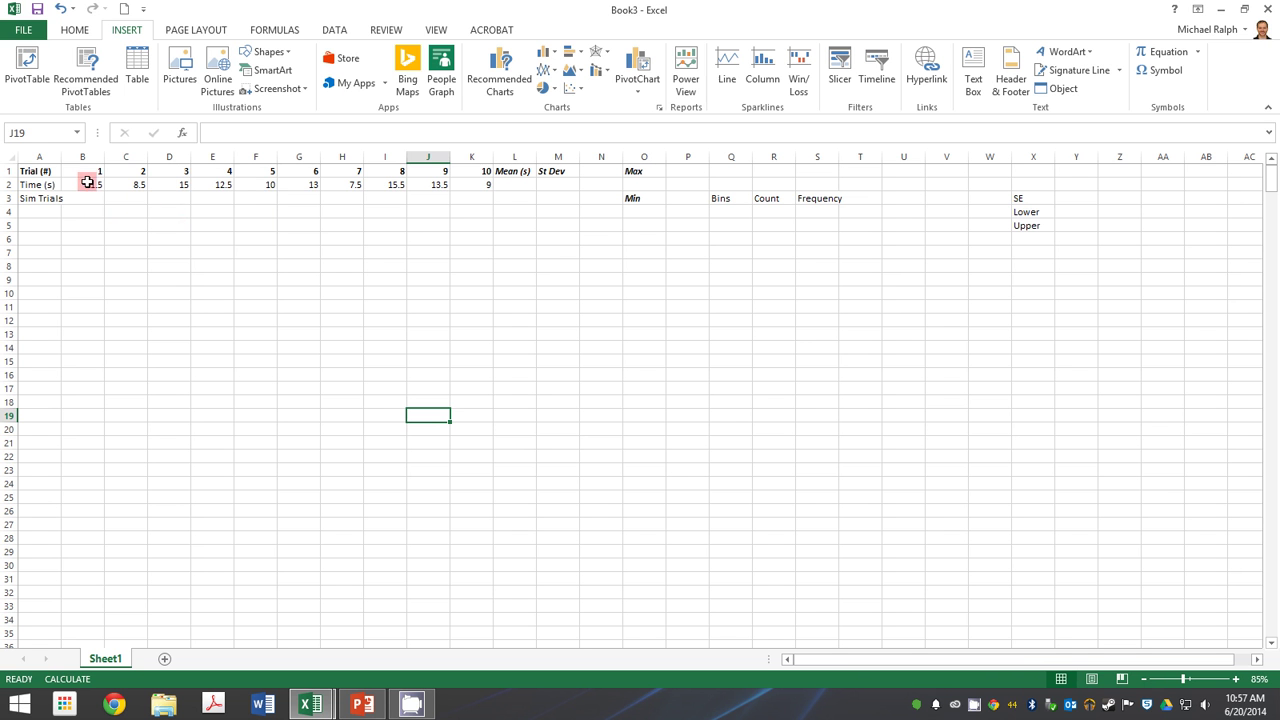
drag(86, 185, 470, 186)
click(221, 284)
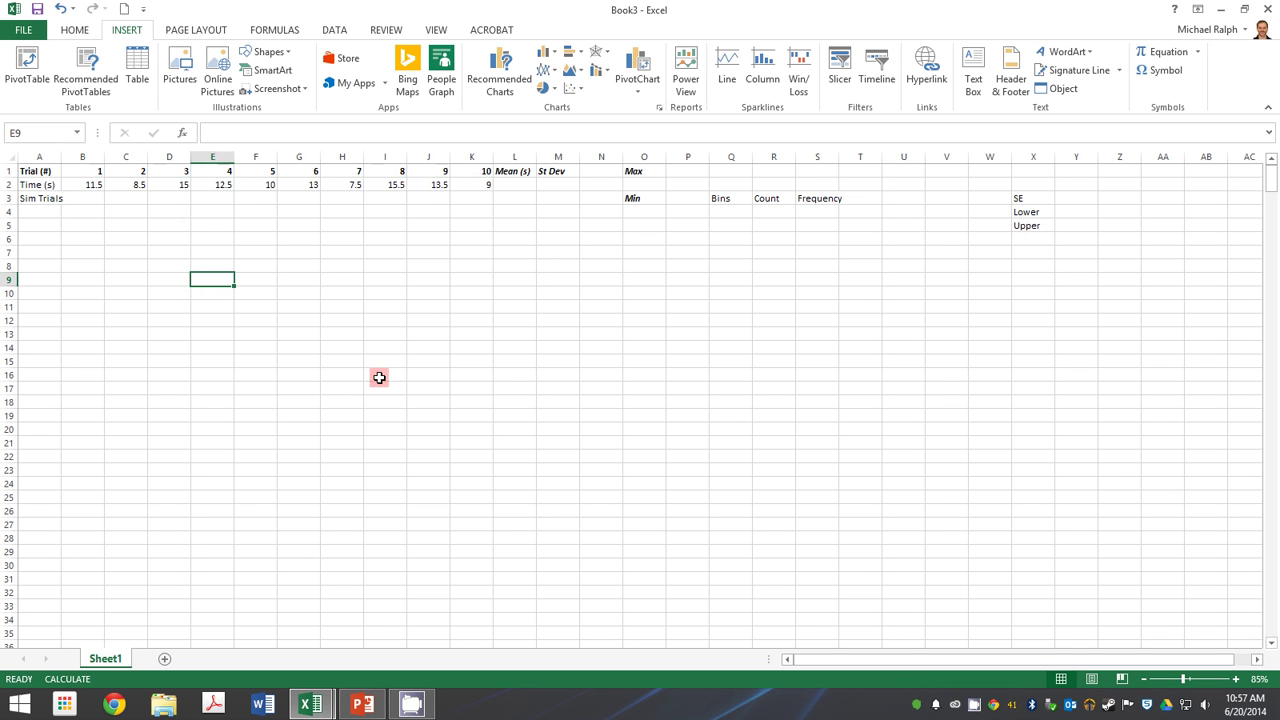
Step: Calculate the mean of the ten measured times in L2 with =AVERAGE(B2:K2)
click(520, 180)
text(=)
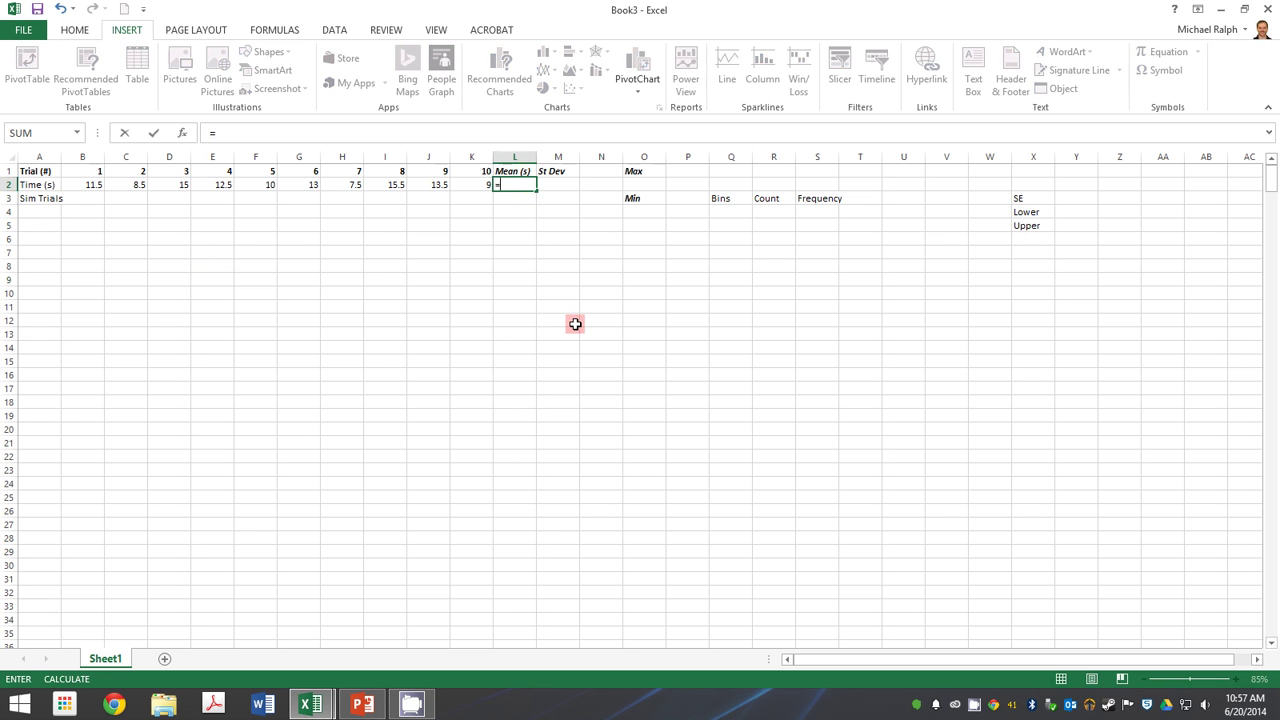
text(average()
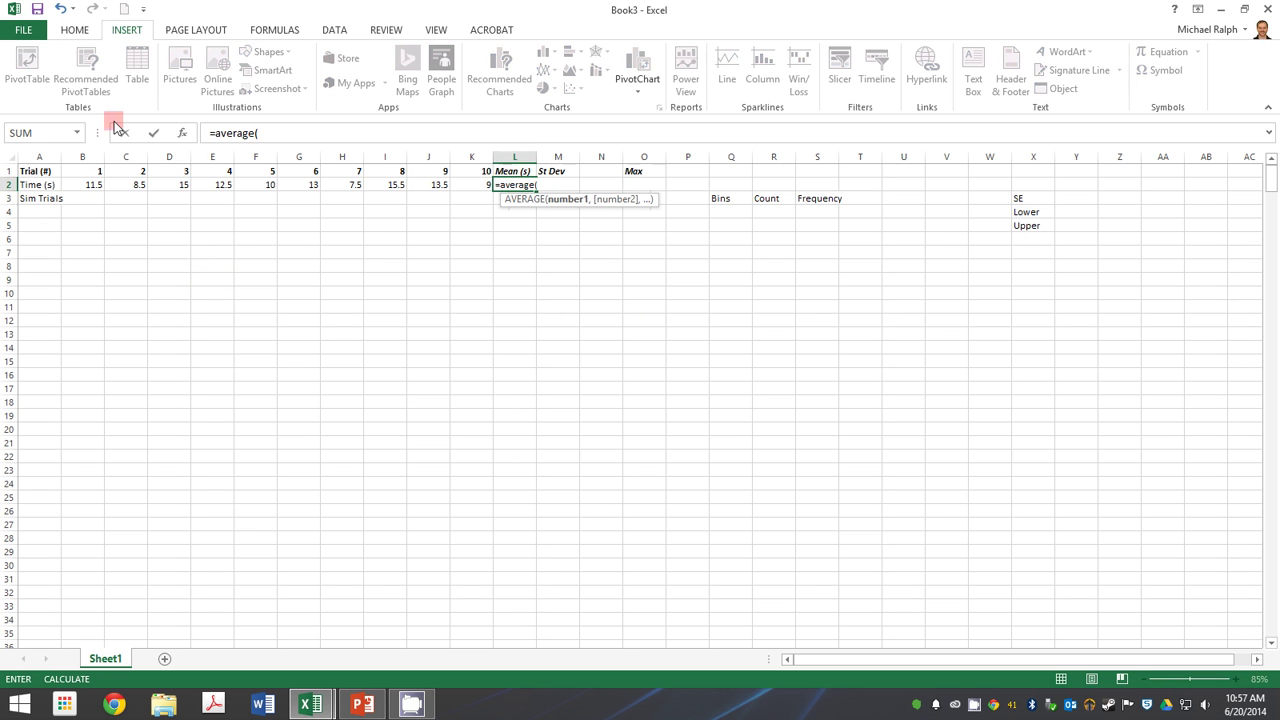
drag(70, 182, 480, 188)
key(Tab)
Step: Calculate the standard deviation of the measured times B2:K2 in M2 with the STDEV function
text(=stdev()
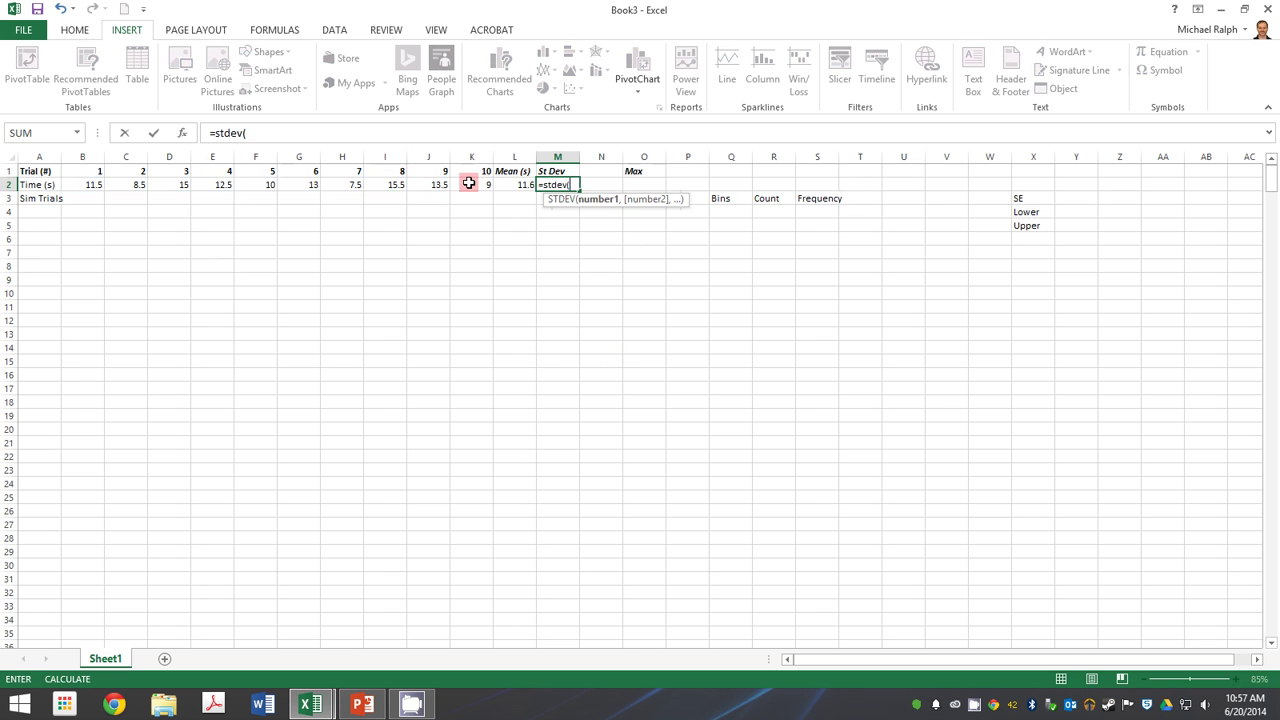
drag(469, 183, 80, 185)
key(Return)
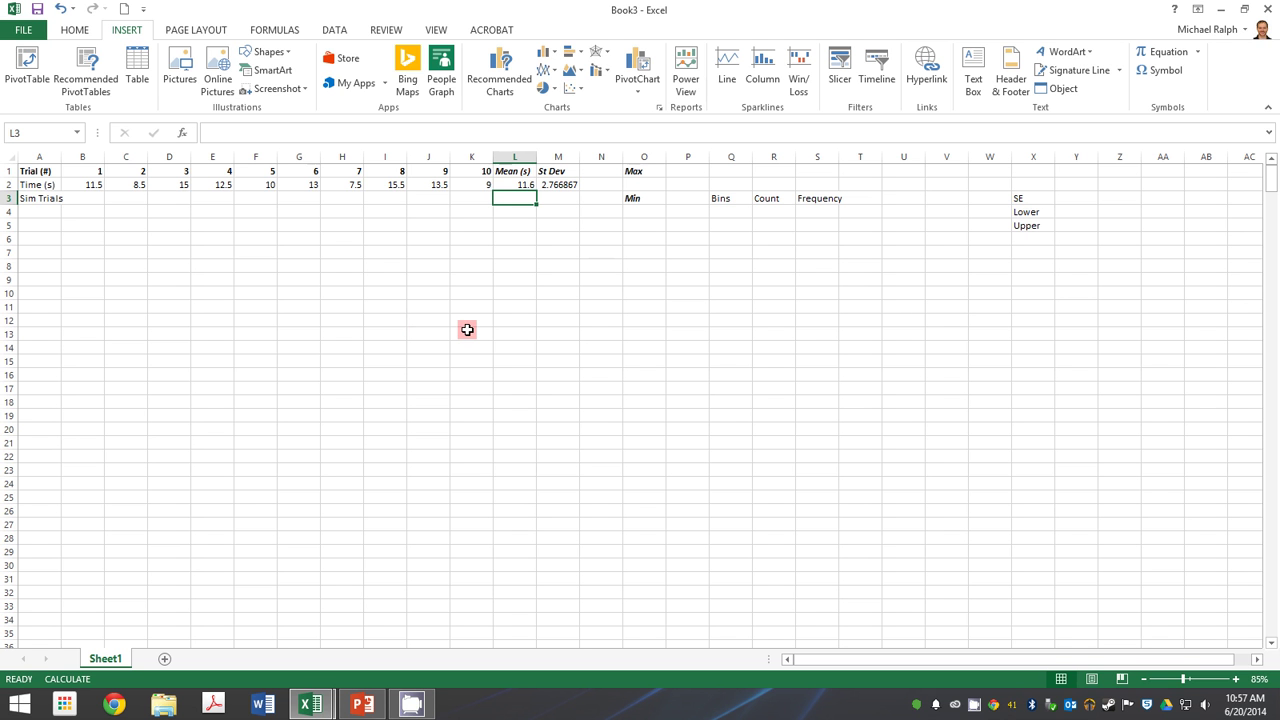
drag(526, 185, 558, 186)
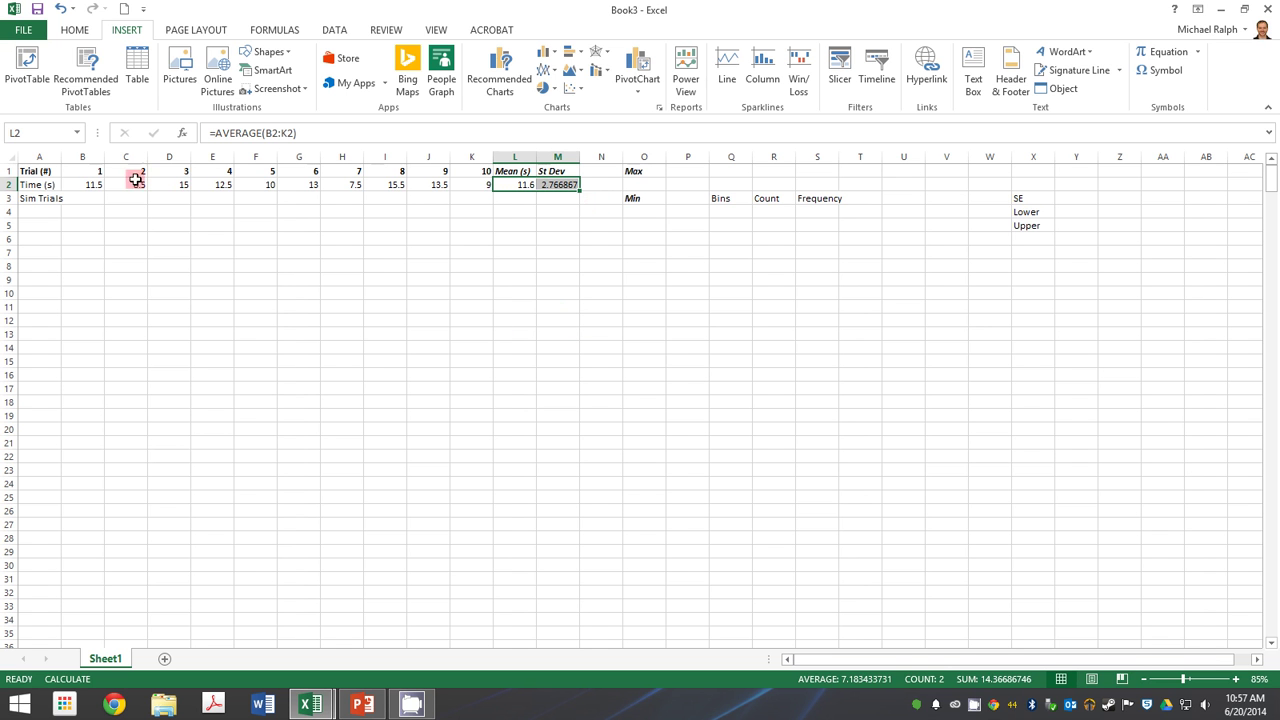
drag(96, 187, 474, 185)
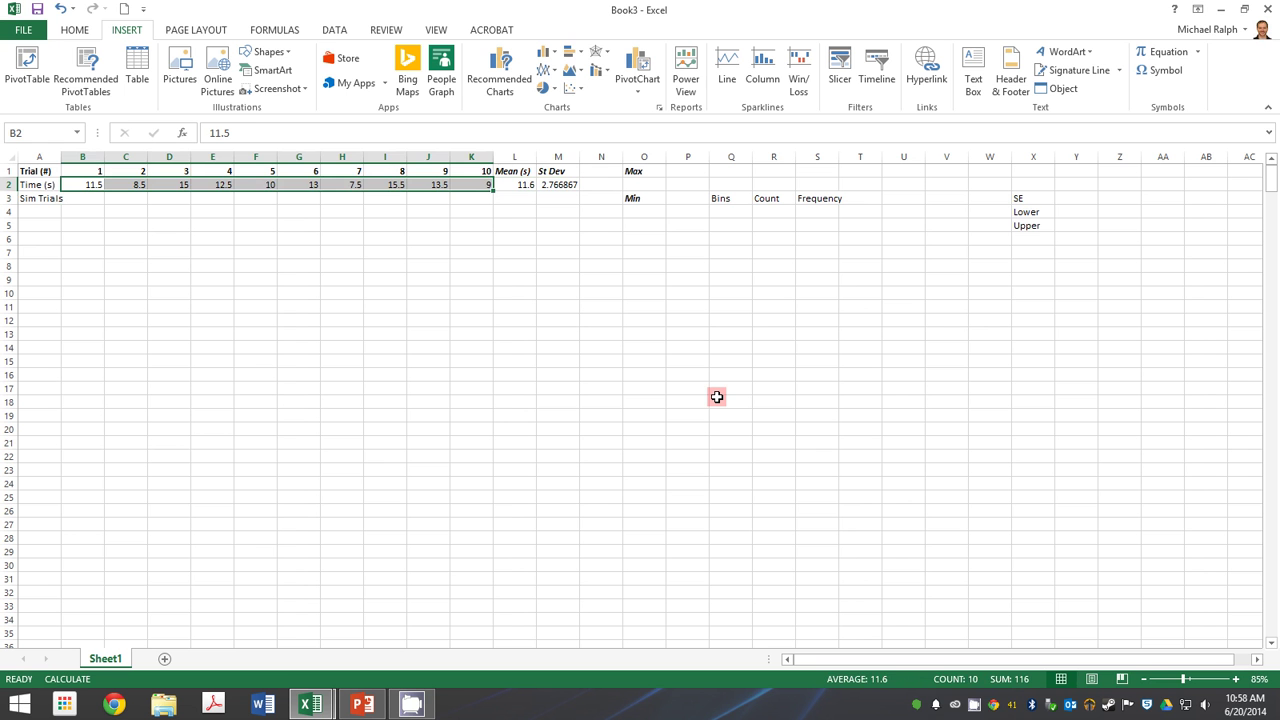
key(Right)
key(Right)
key(Right)
key(Right)
key(Right)
key(Right)
key(Right)
key(Right)
key(Right)
key(Right)
key(Right)
key(Right)
key(Right)
key(Right)
key(Right)
key(Right)
key(Left)
key(Left)
key(Left)
key(Left)
key(Left)
key(Left)
key(Left)
key(Right)
key(Right)
key(Left)
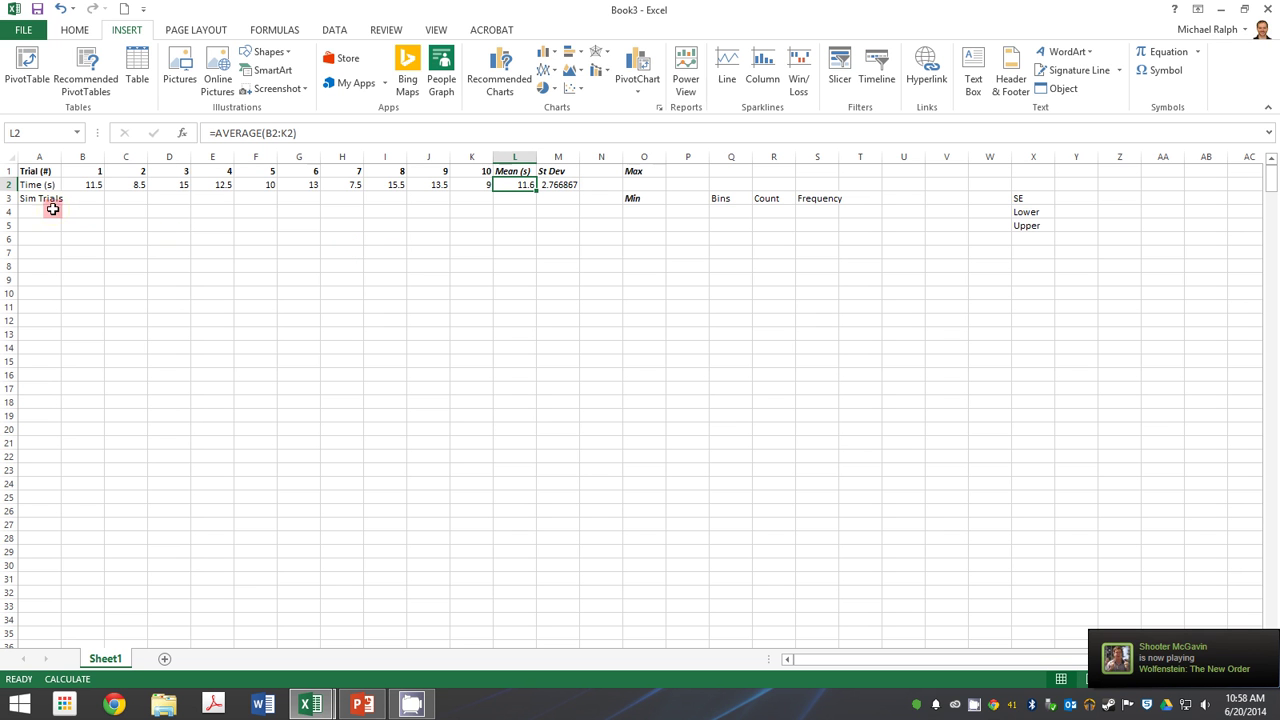
Step: Number the simulated trials from 1 to 600 down column A, starting in A4 under Sim Trials
click(50, 211)
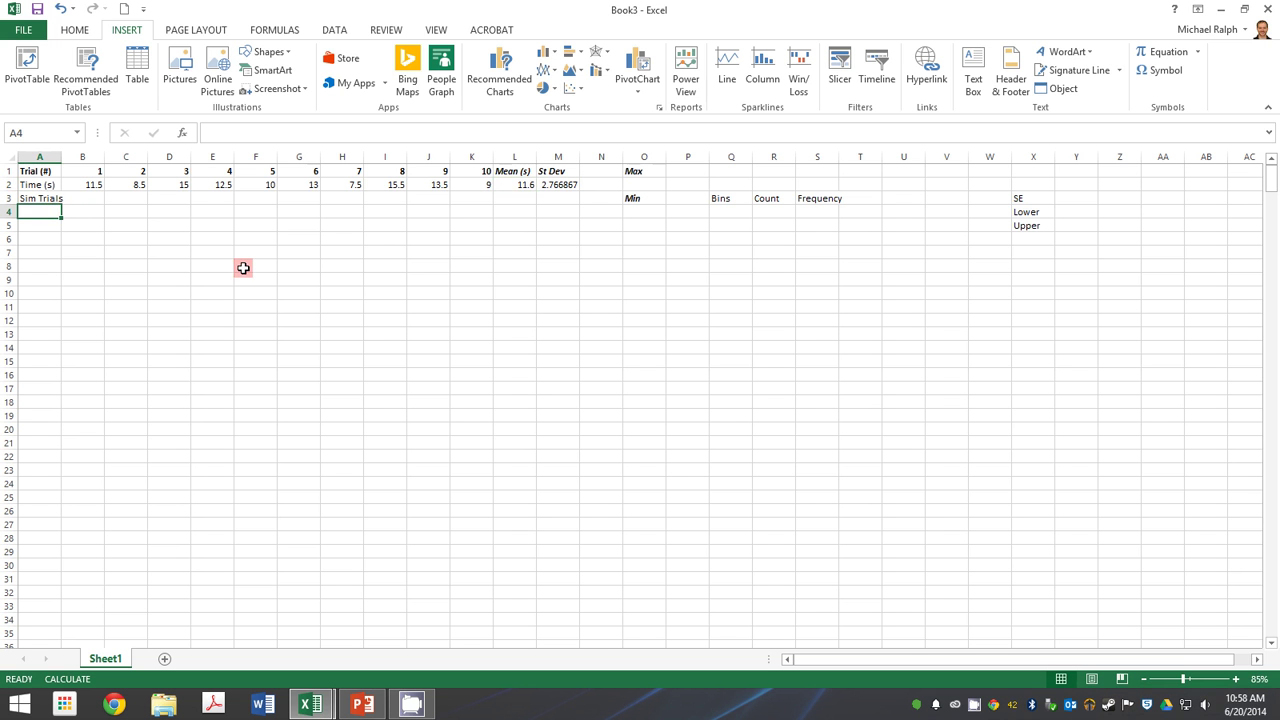
text(1)
key(Return)
text(2)
key(Return)
text(3)
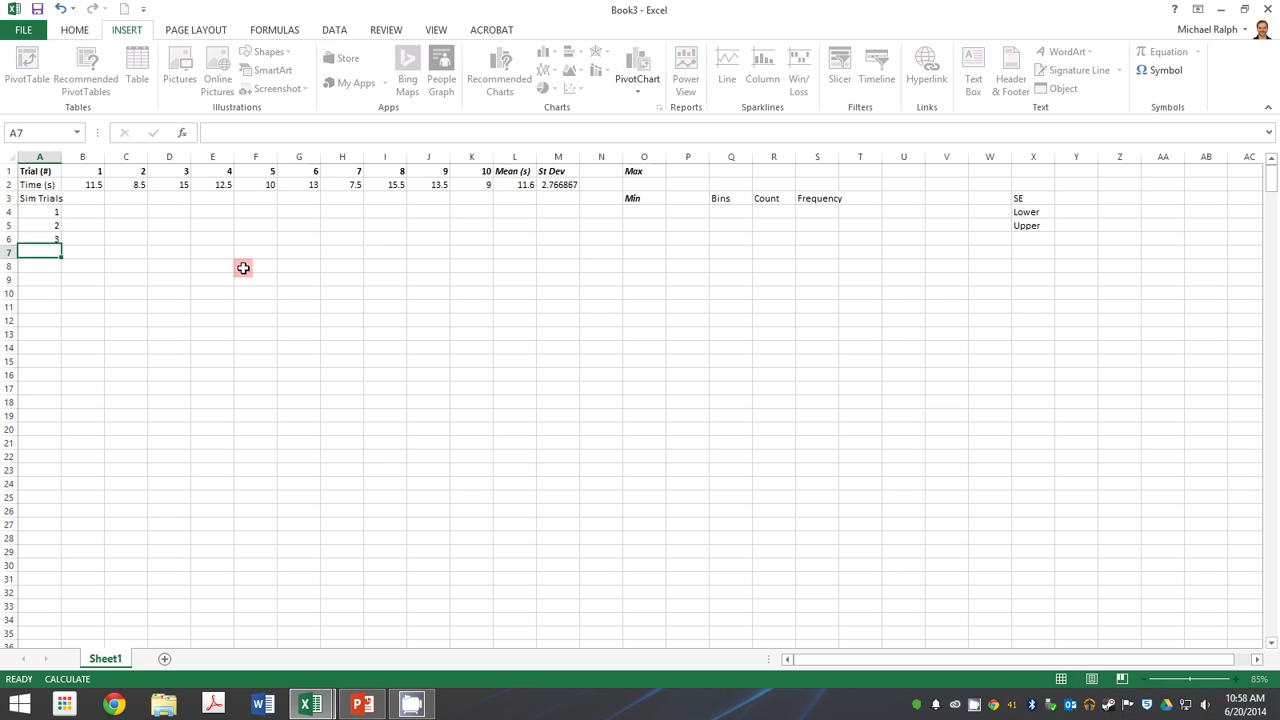
key(Return)
drag(51, 210, 49, 606)
drag(1266, 629, 1252, 180)
Step: Enter =NORM.INV(RAND(), $L$2, $M$2) in B4 to simulate a random time from the mean and standard deviation
click(80, 212)
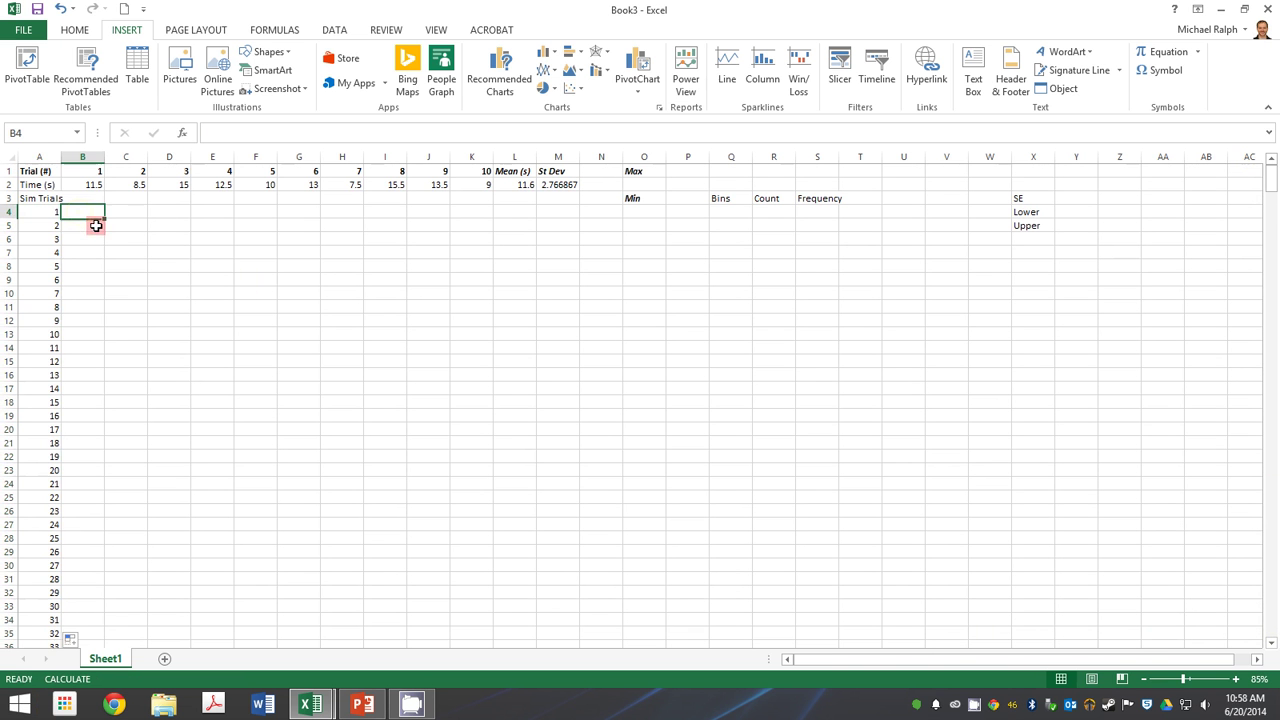
text(=)
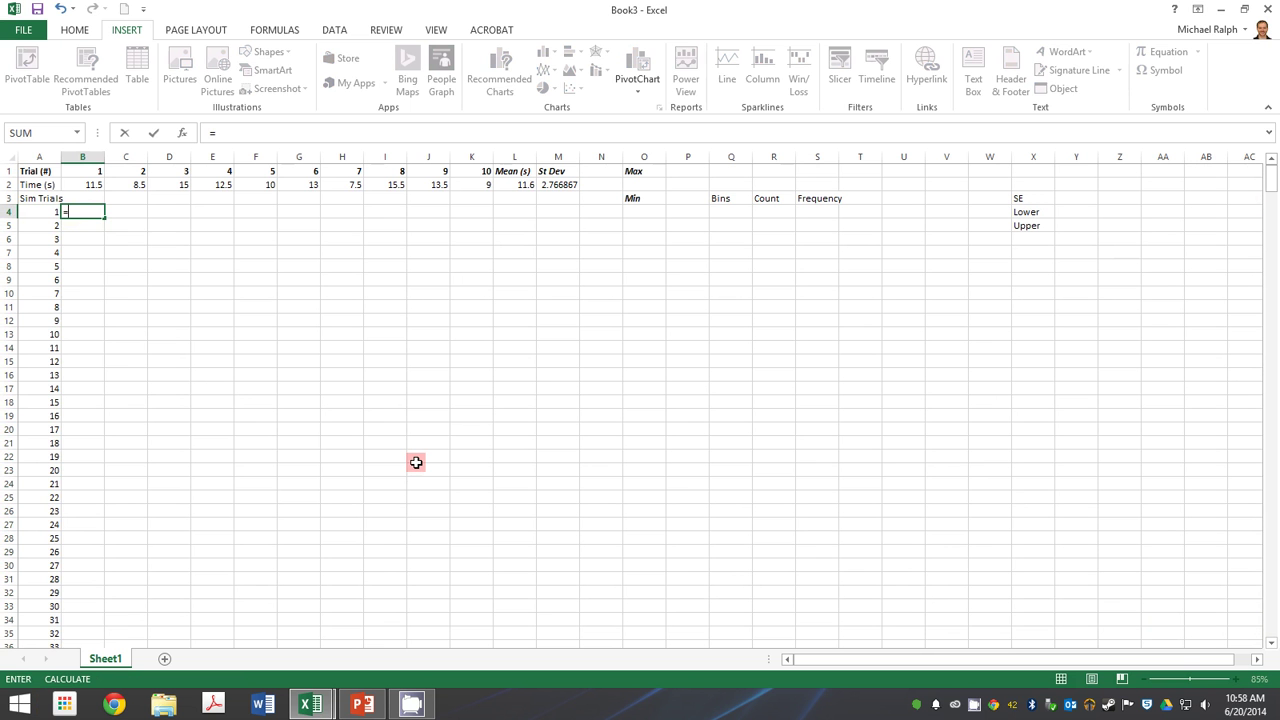
text(norm.)
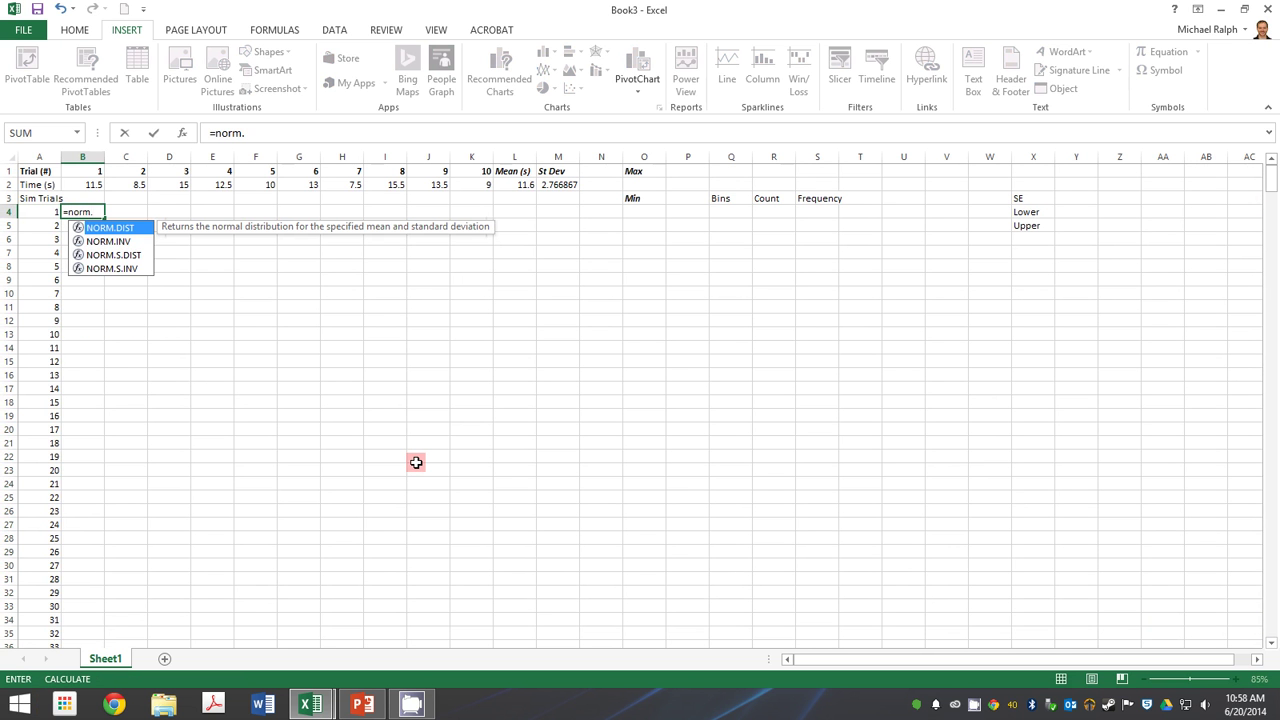
text(inv()
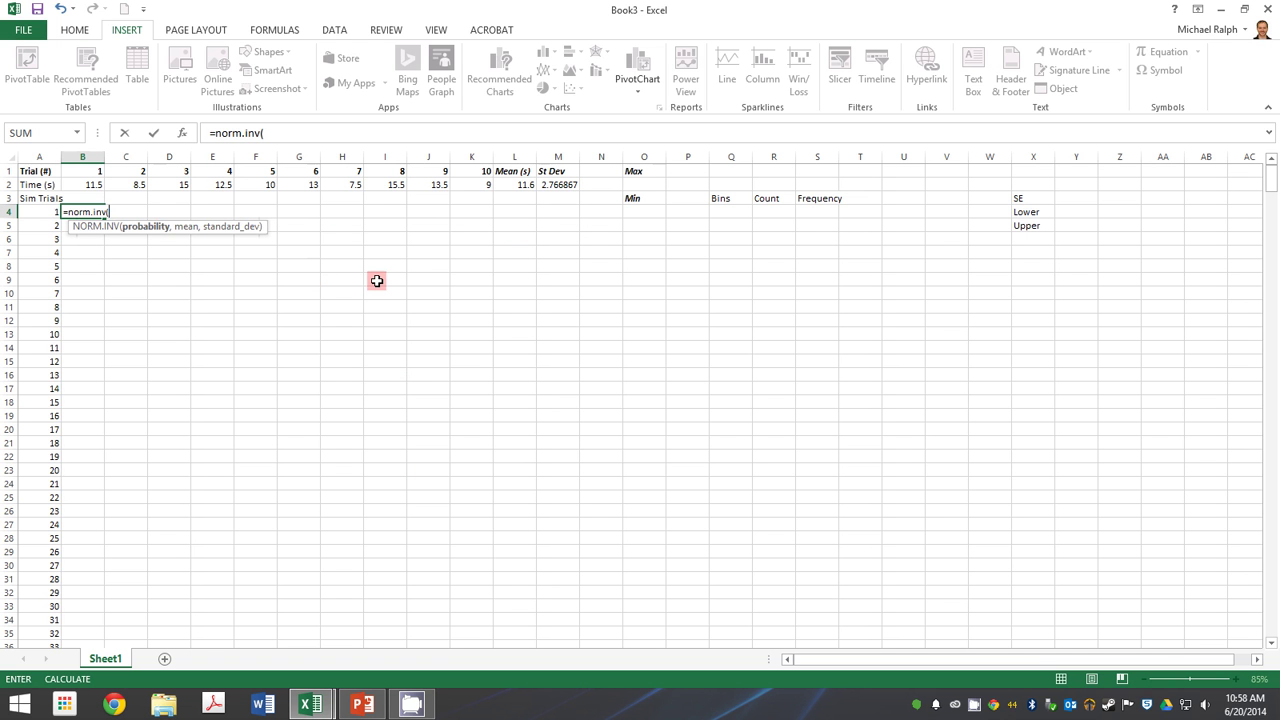
text(rand())
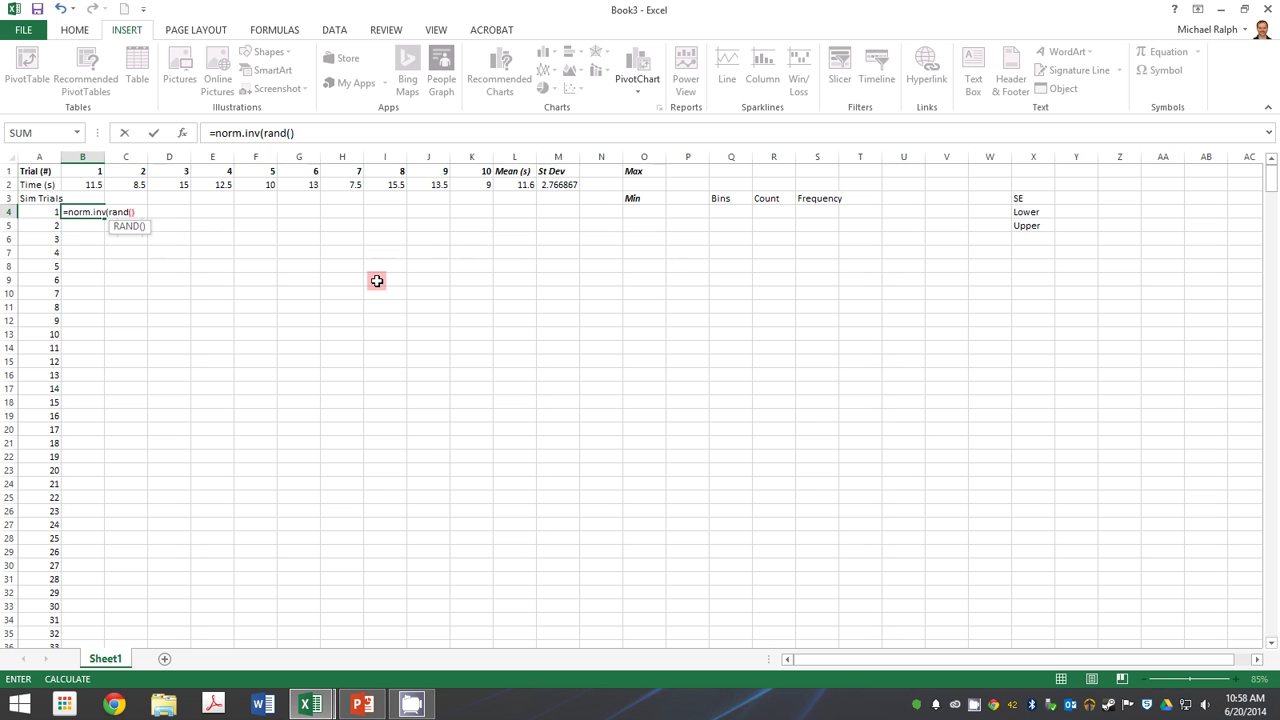
text(,)
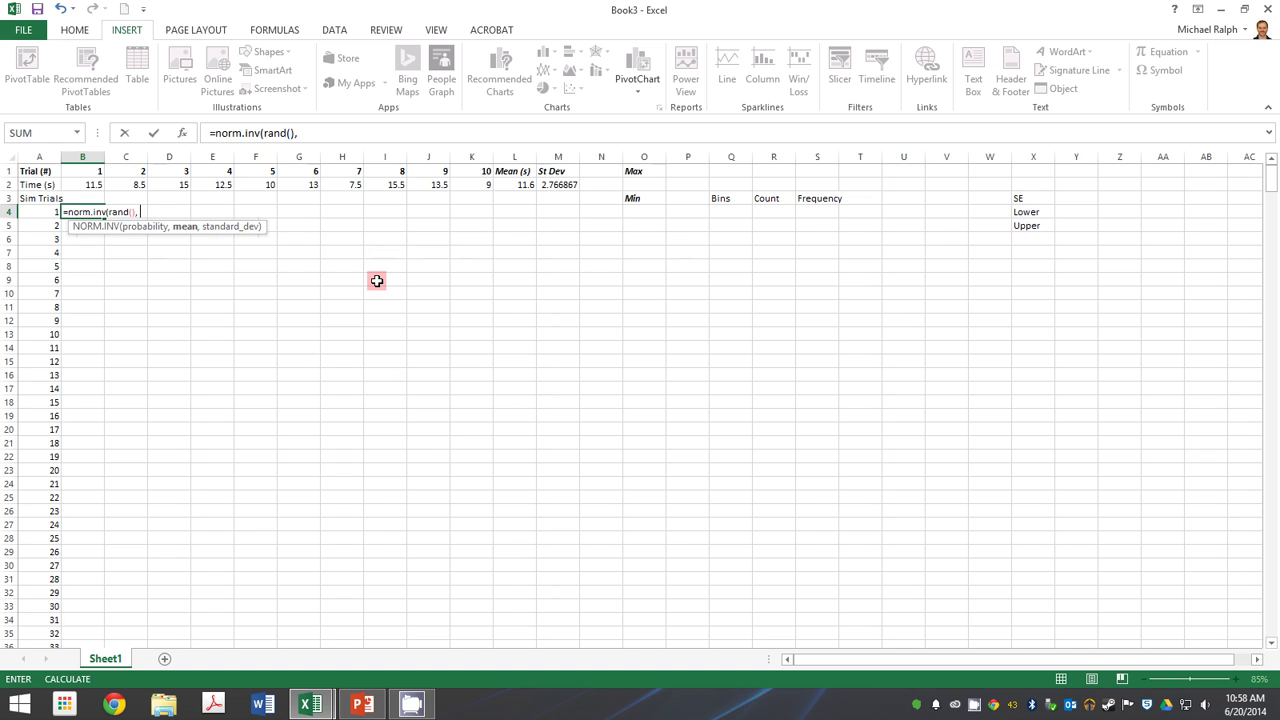
click(516, 184)
key(F4)
text(,)
click(553, 184)
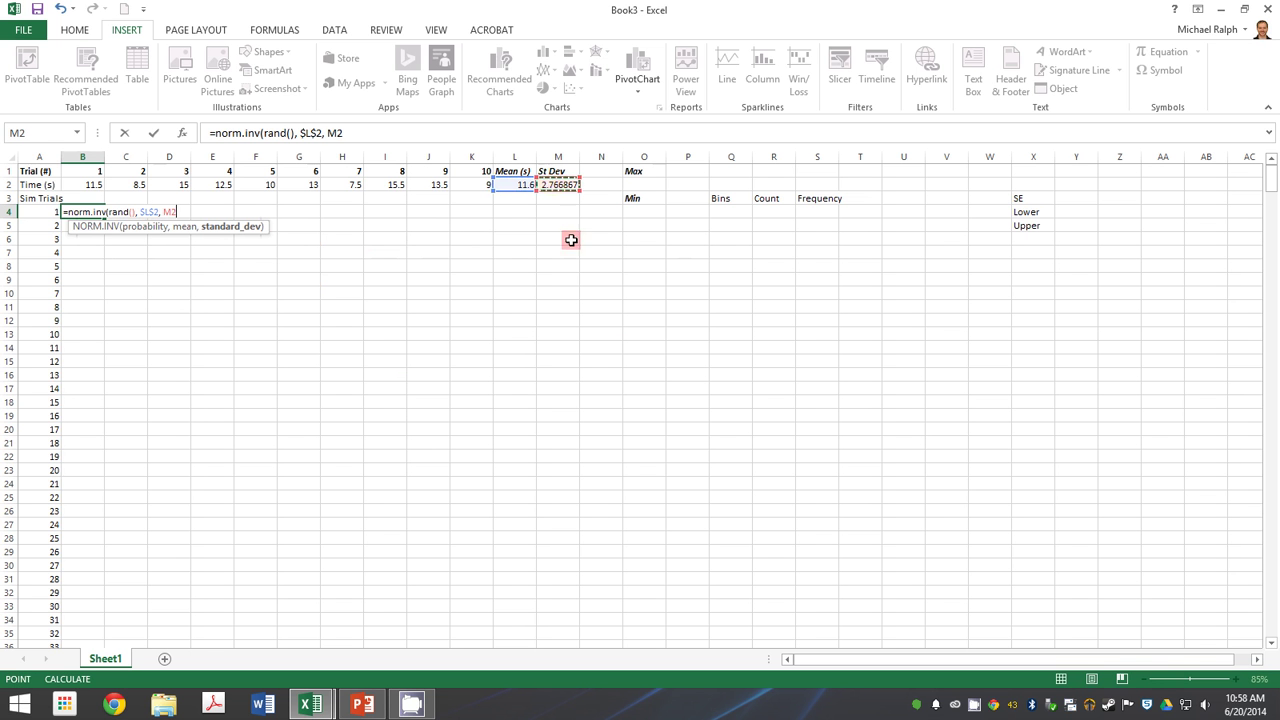
key(F4)
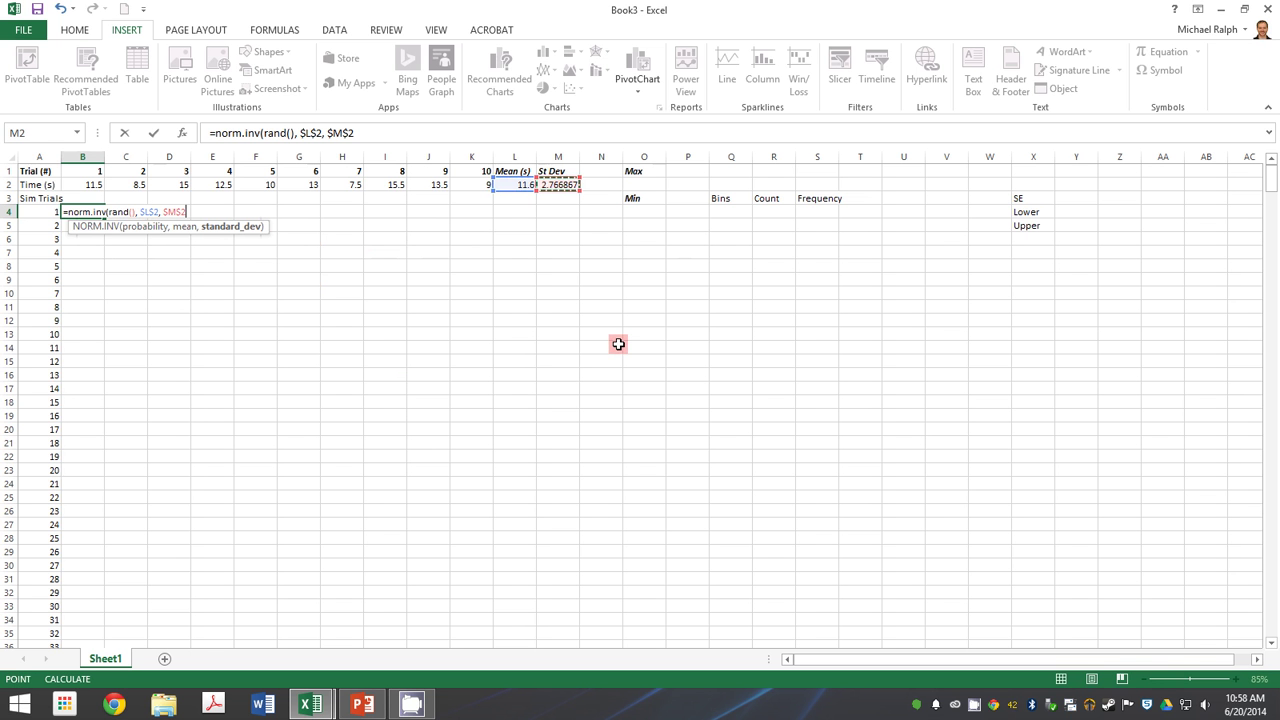
key(Return)
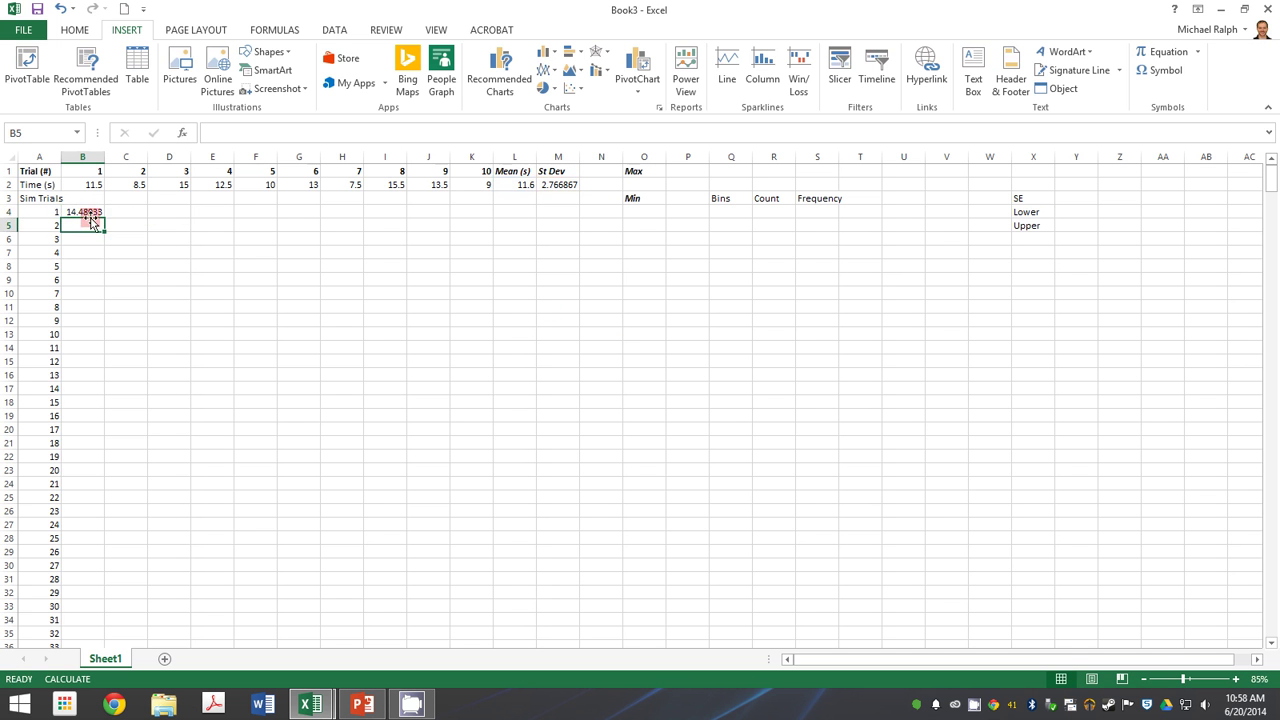
Step: Fill the NORM.INV formula from B4 across to column K and down to row 603
click(90, 213)
drag(106, 219, 485, 626)
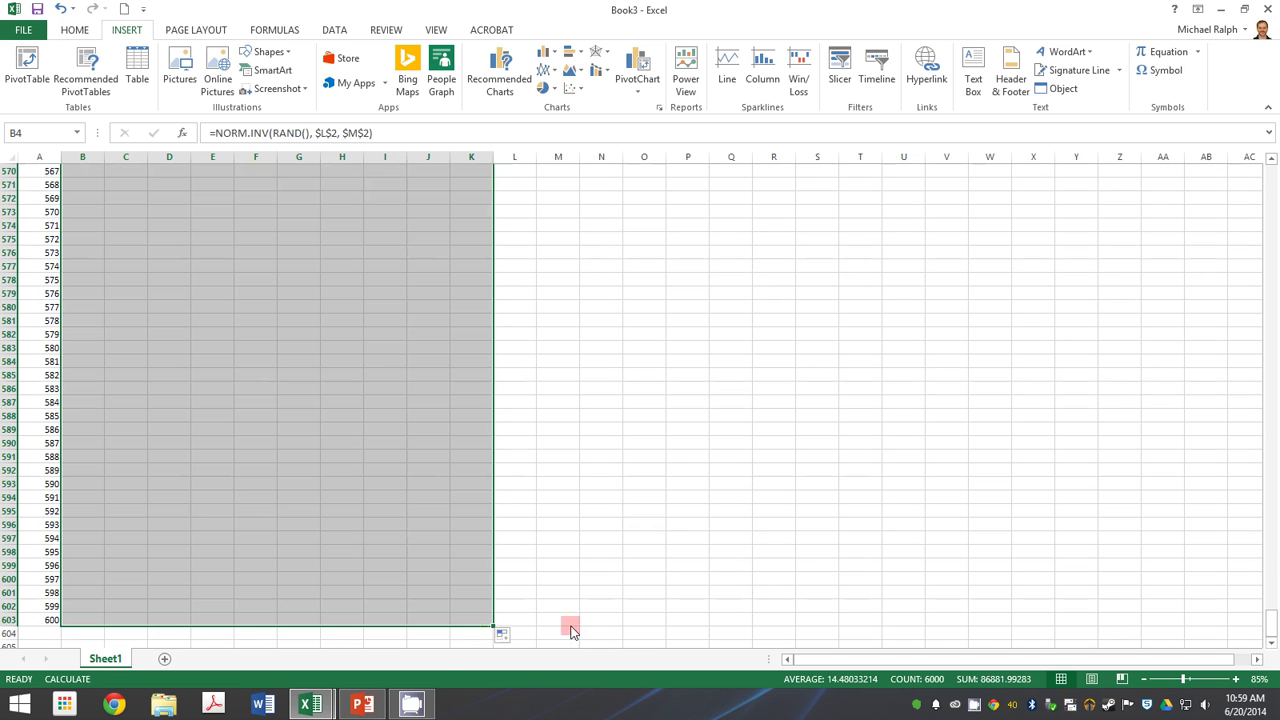
drag(1272, 630, 1237, 155)
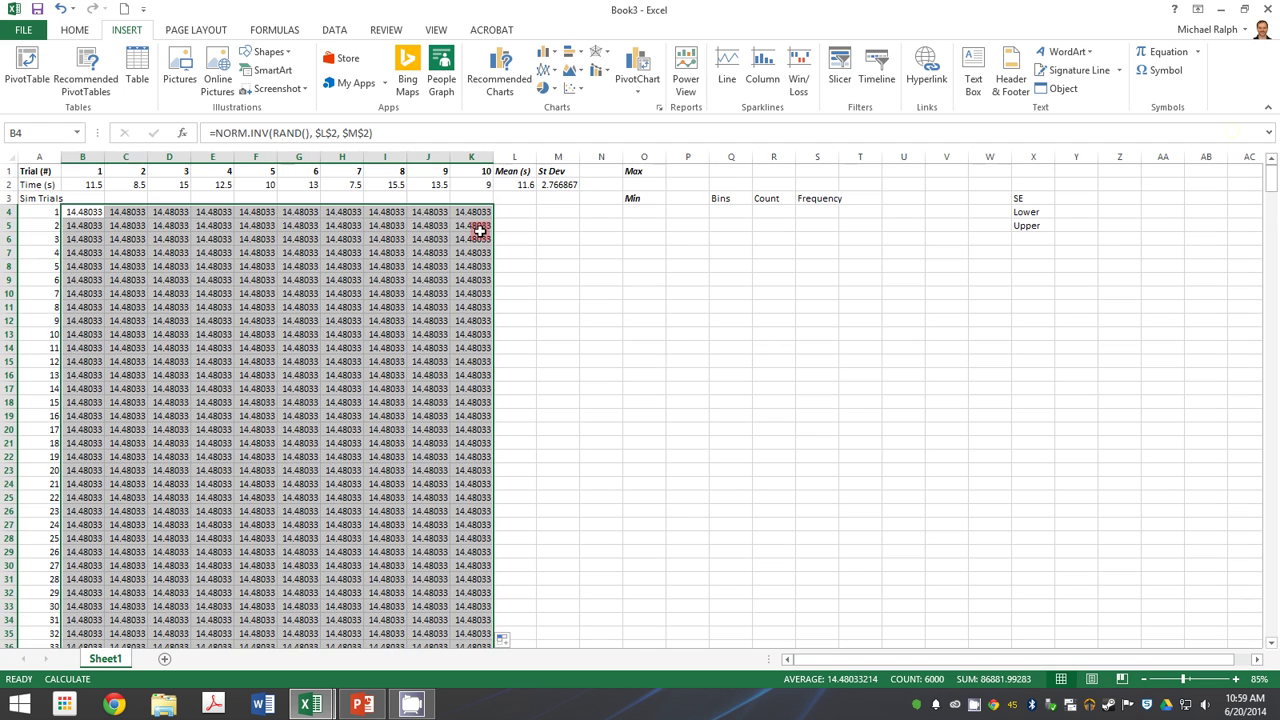
Step: Calculate the mean of the first simulated trial in L4 with =AVERAGE(B4:K4)
click(502, 213)
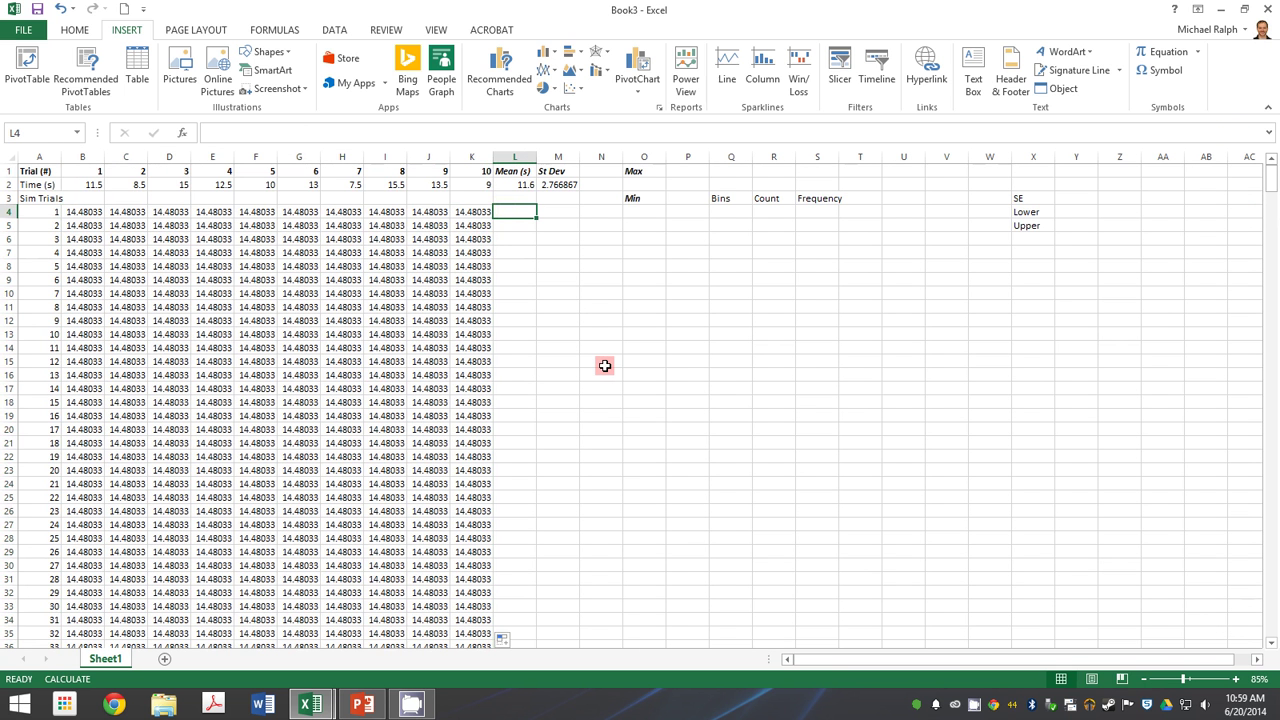
text(=aver()
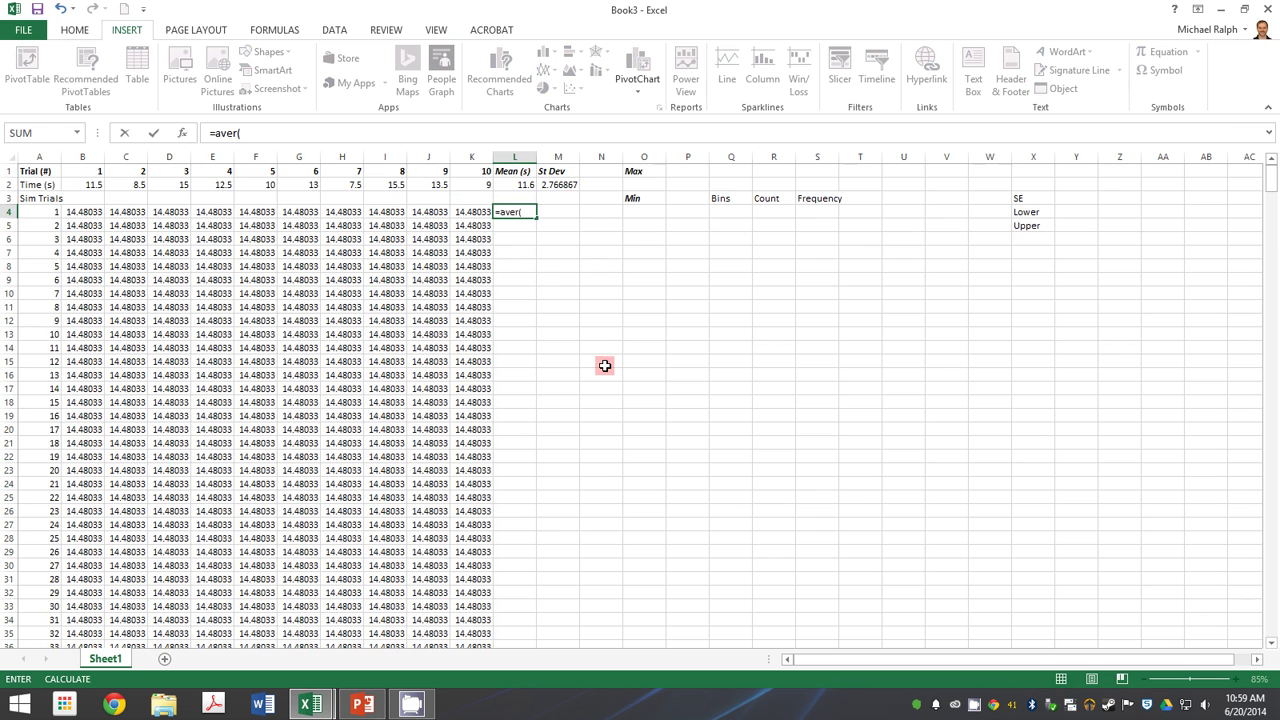
key(BackSpace)
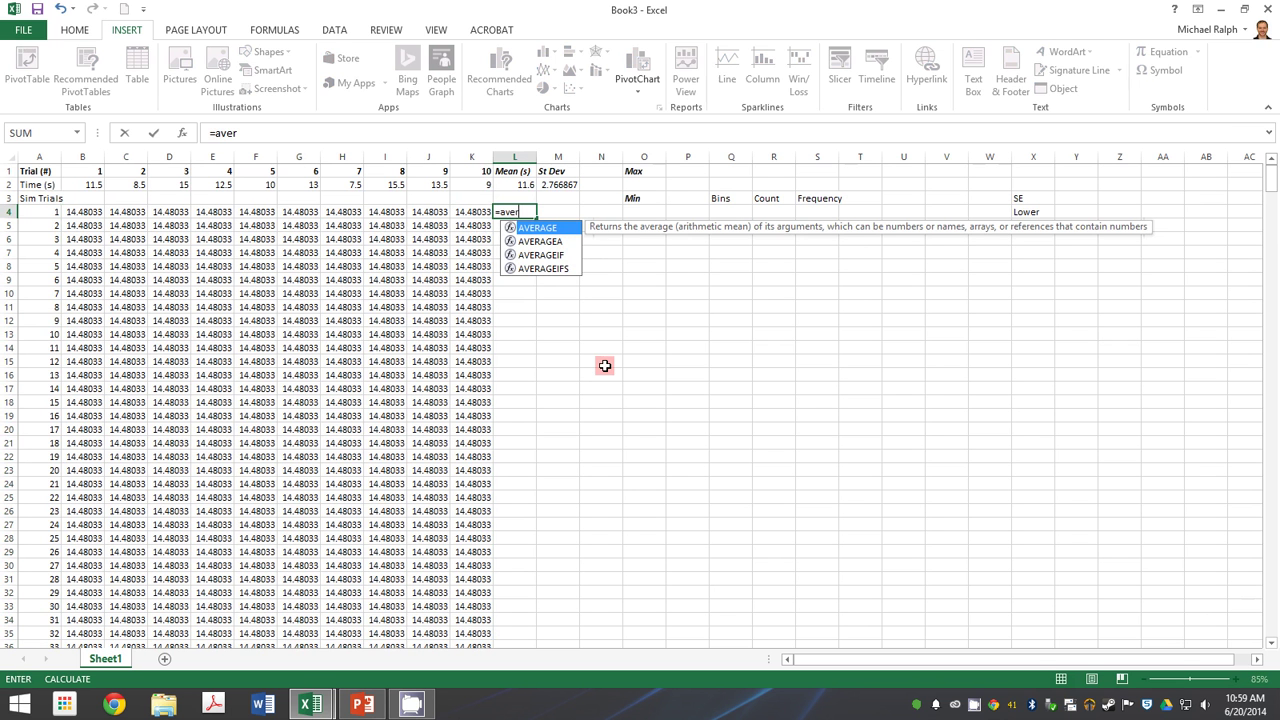
double_click(527, 221)
drag(477, 213, 75, 212)
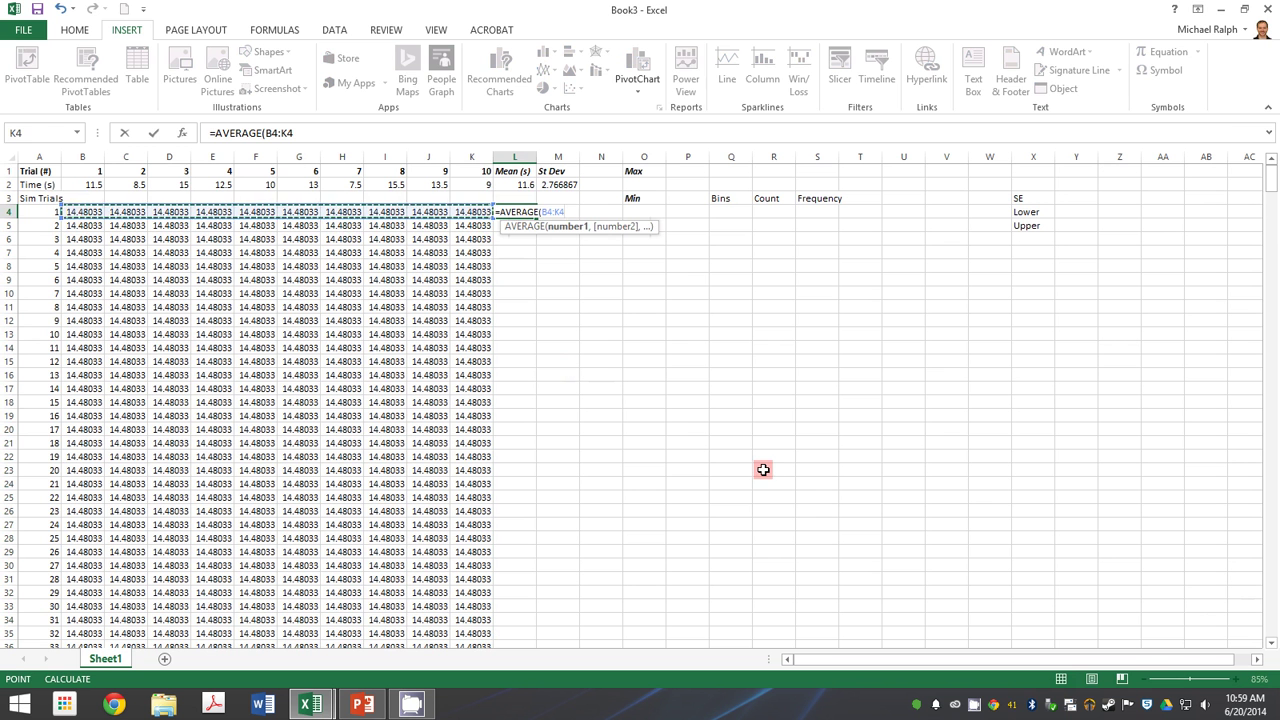
text())
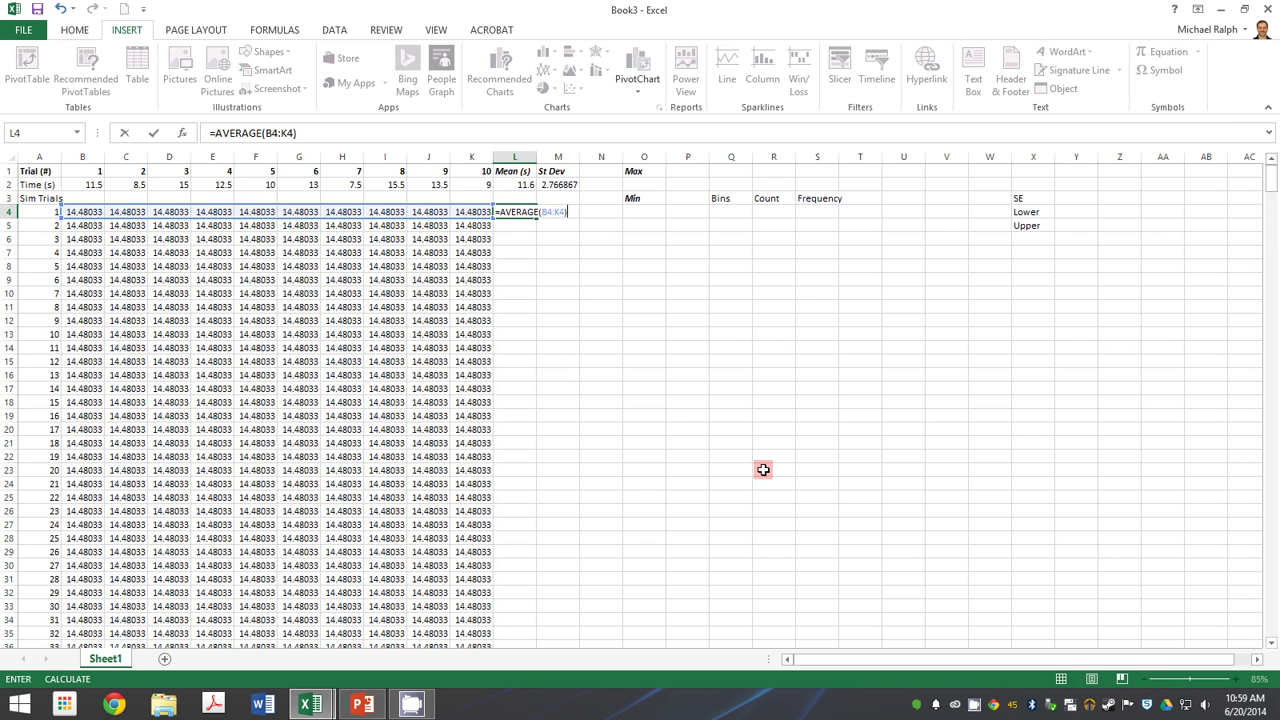
key(Return)
Step: Fill the mean formula from L4 down to L603 for all simulated trials
click(531, 214)
drag(535, 219, 528, 622)
drag(1265, 532, 1268, 172)
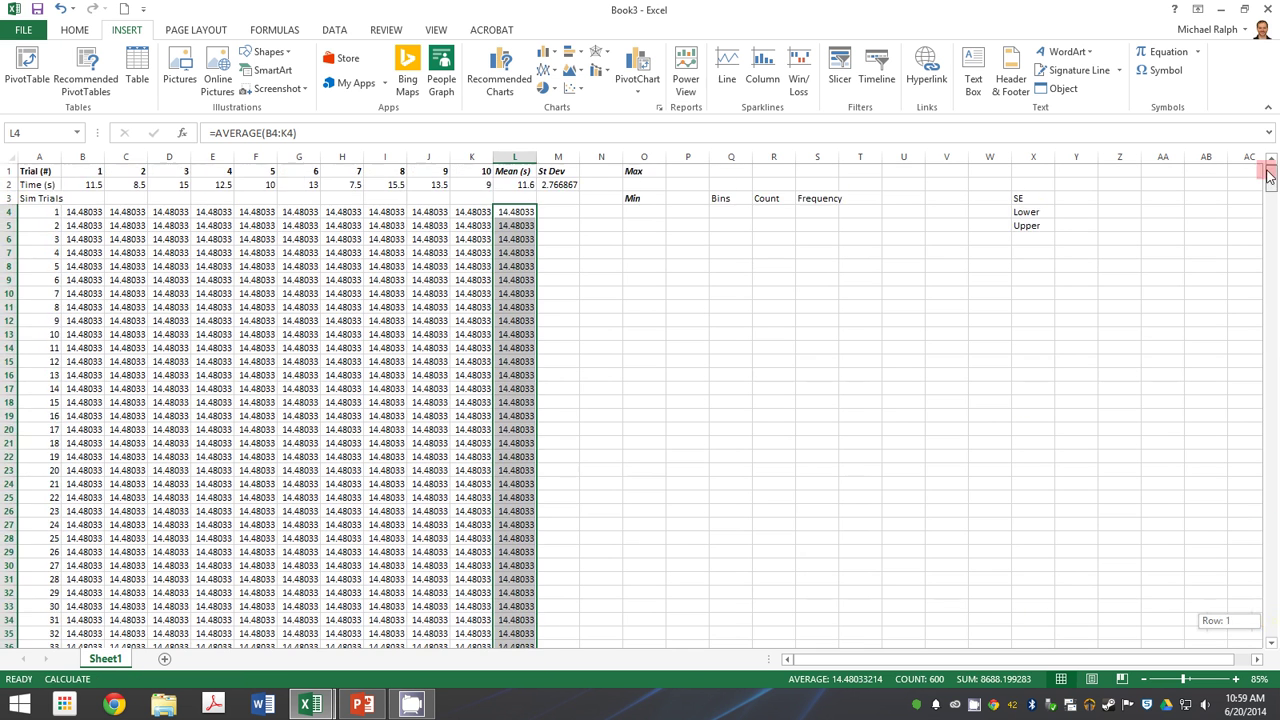
Step: Recalculate the worksheet several times to generate new random values for all simulated trials
key(F9)
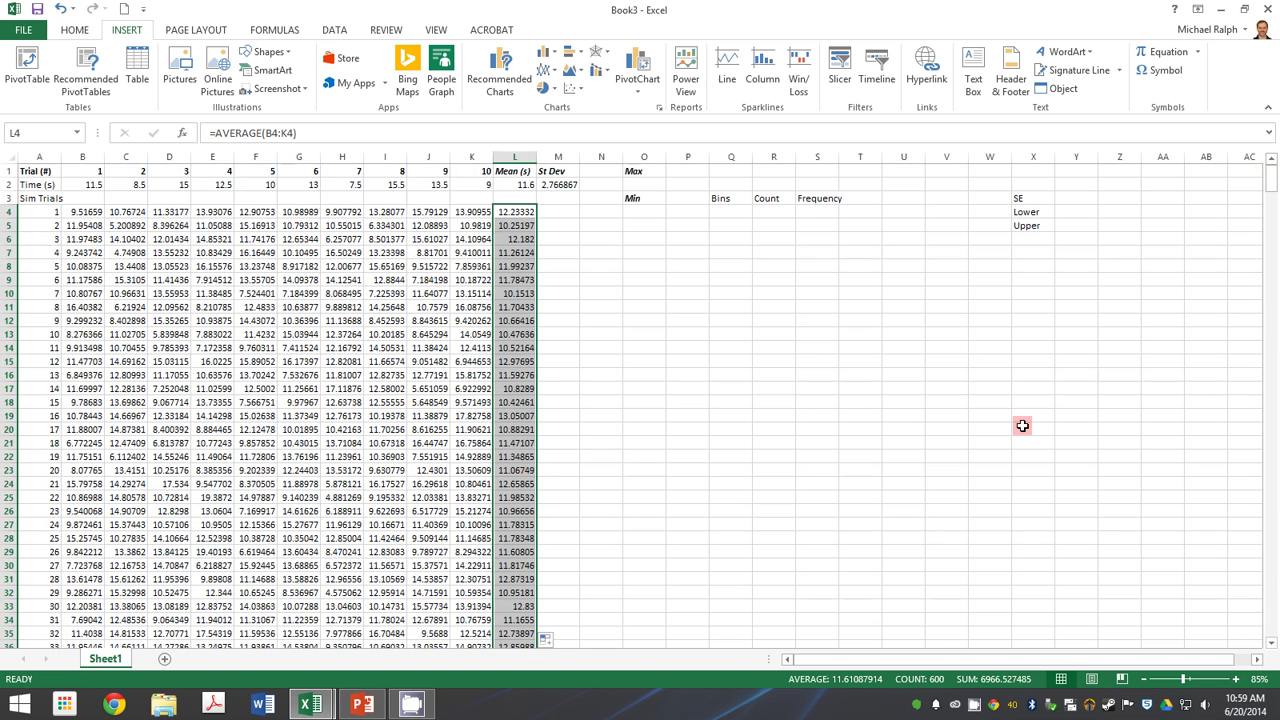
key(F9)
key(F9)
key(F9)
key(F9)
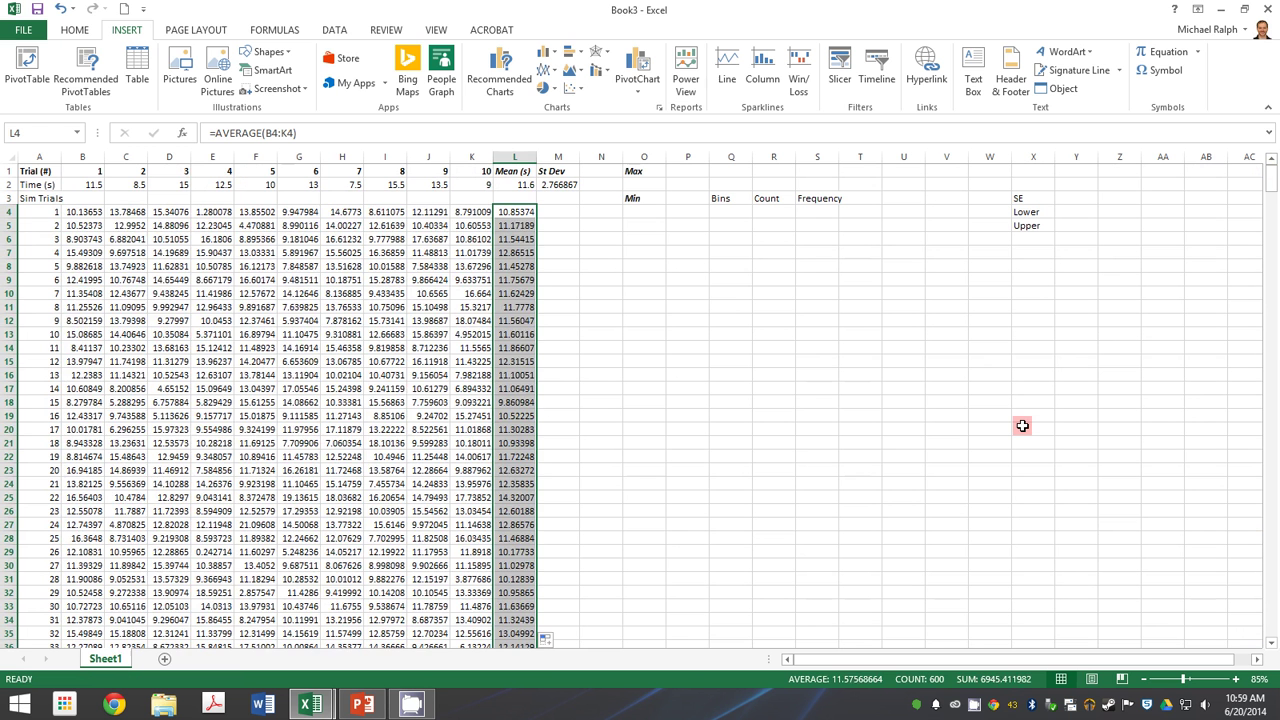
key(F9)
key(F9)
click(672, 295)
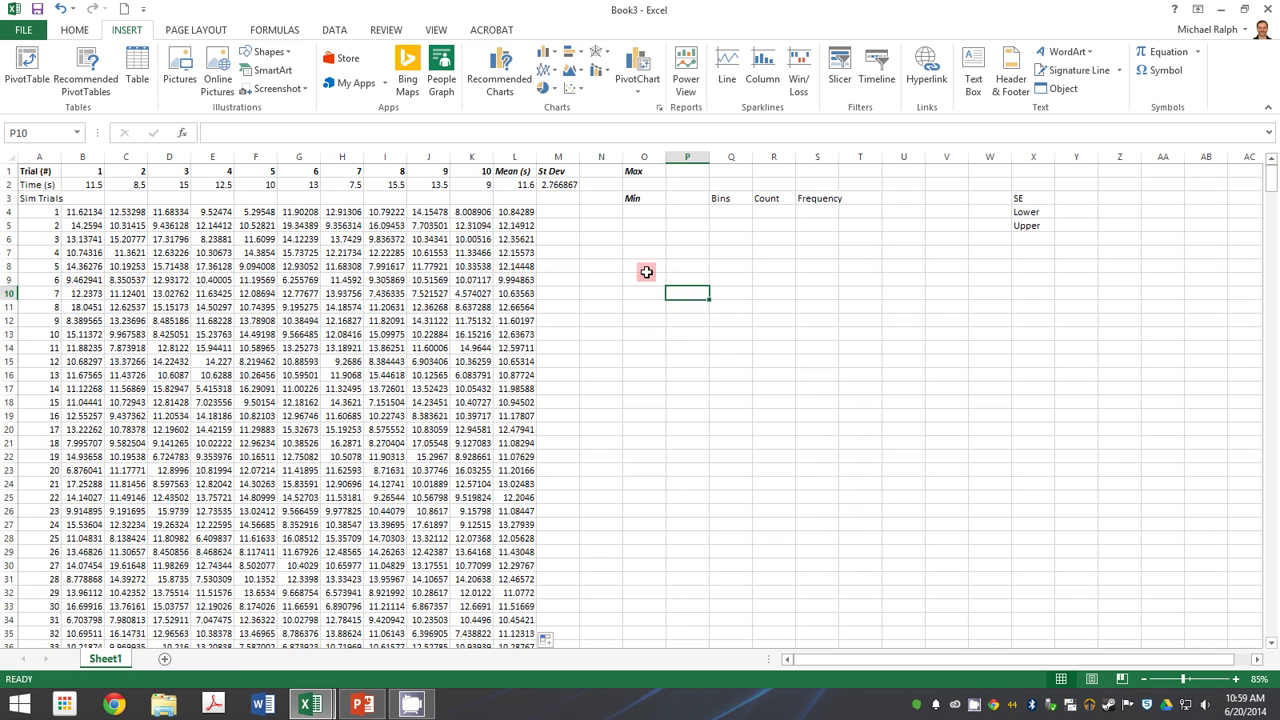
Step: Calculate the maximum of the simulated means in O2 with the MAX function over L4:L603
click(650, 187)
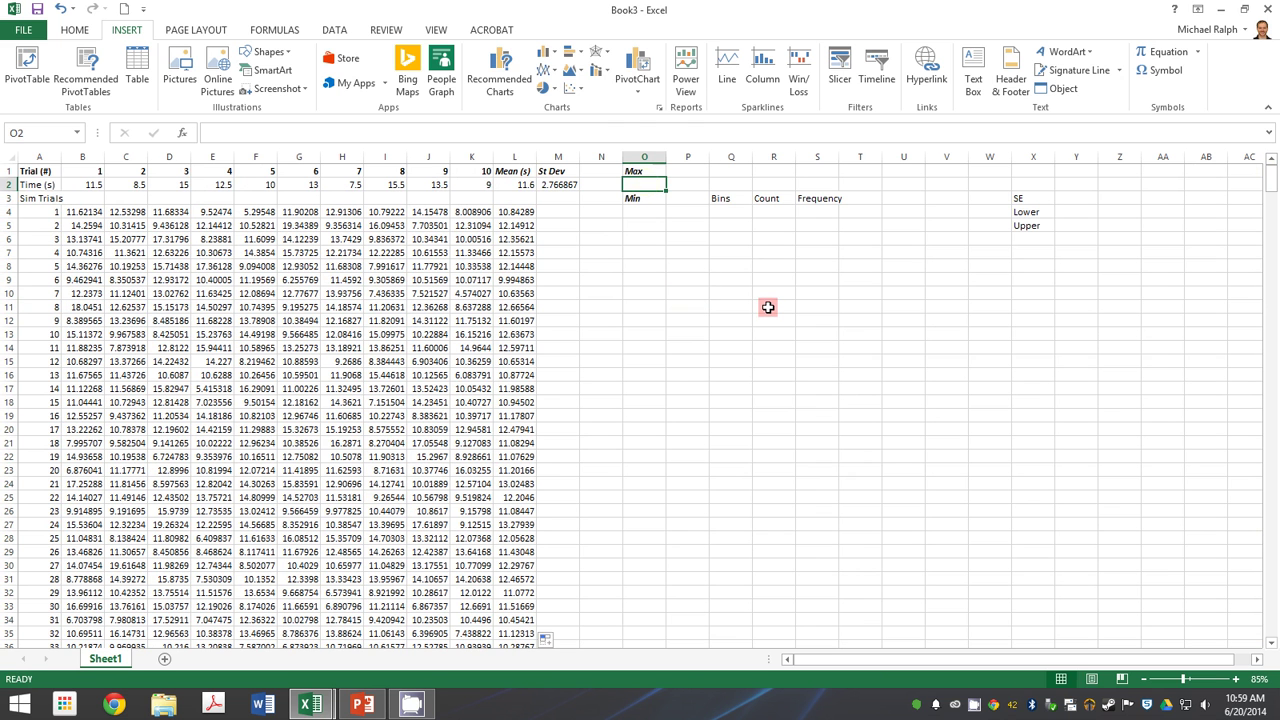
text(=)
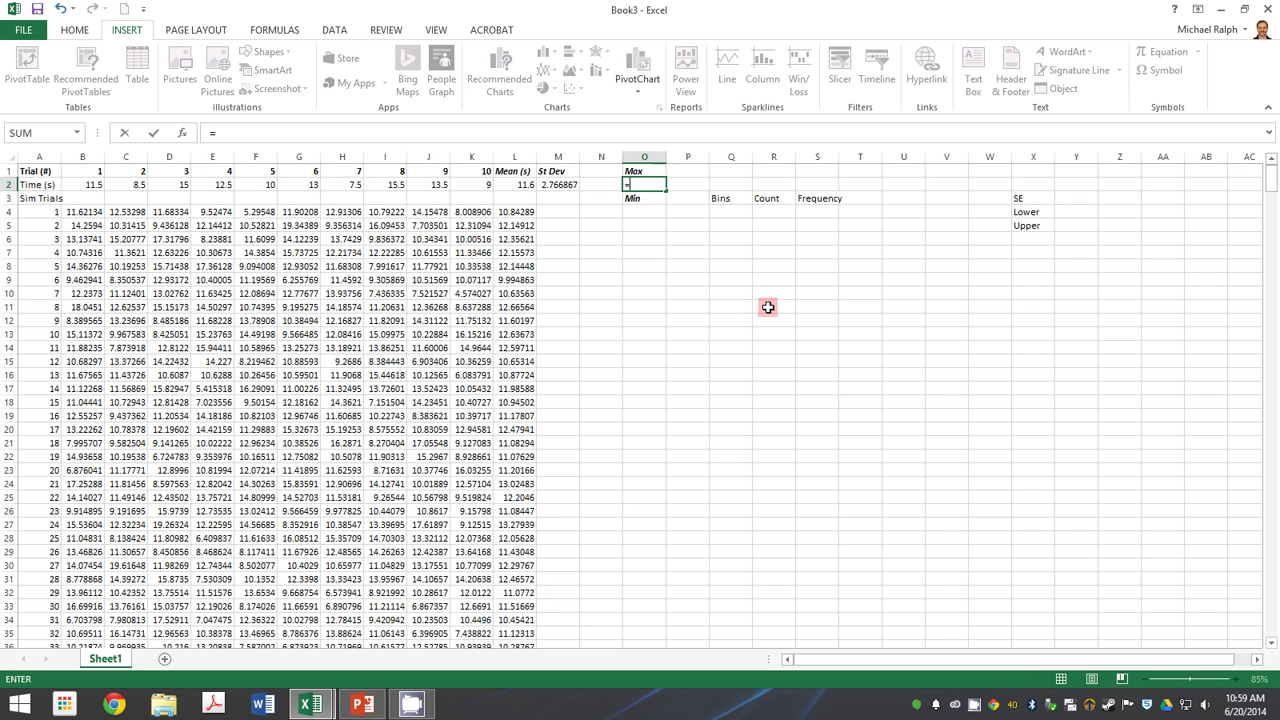
text(max()
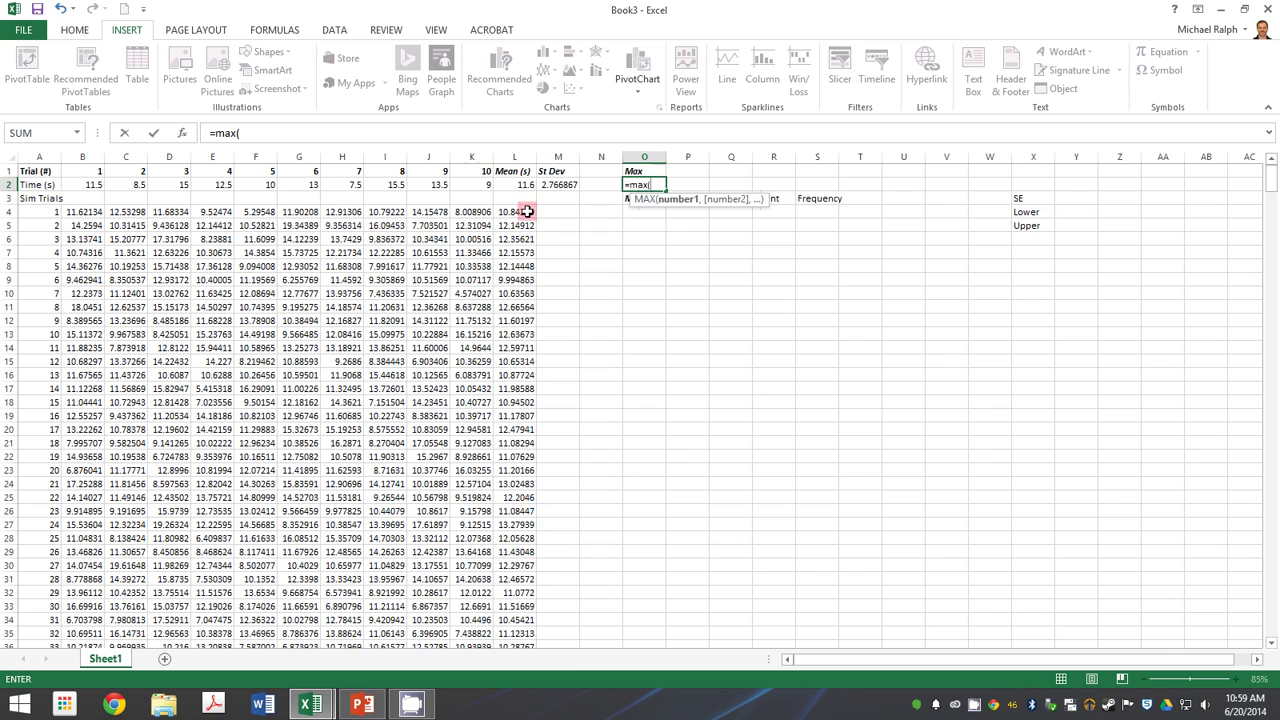
drag(527, 212, 520, 627)
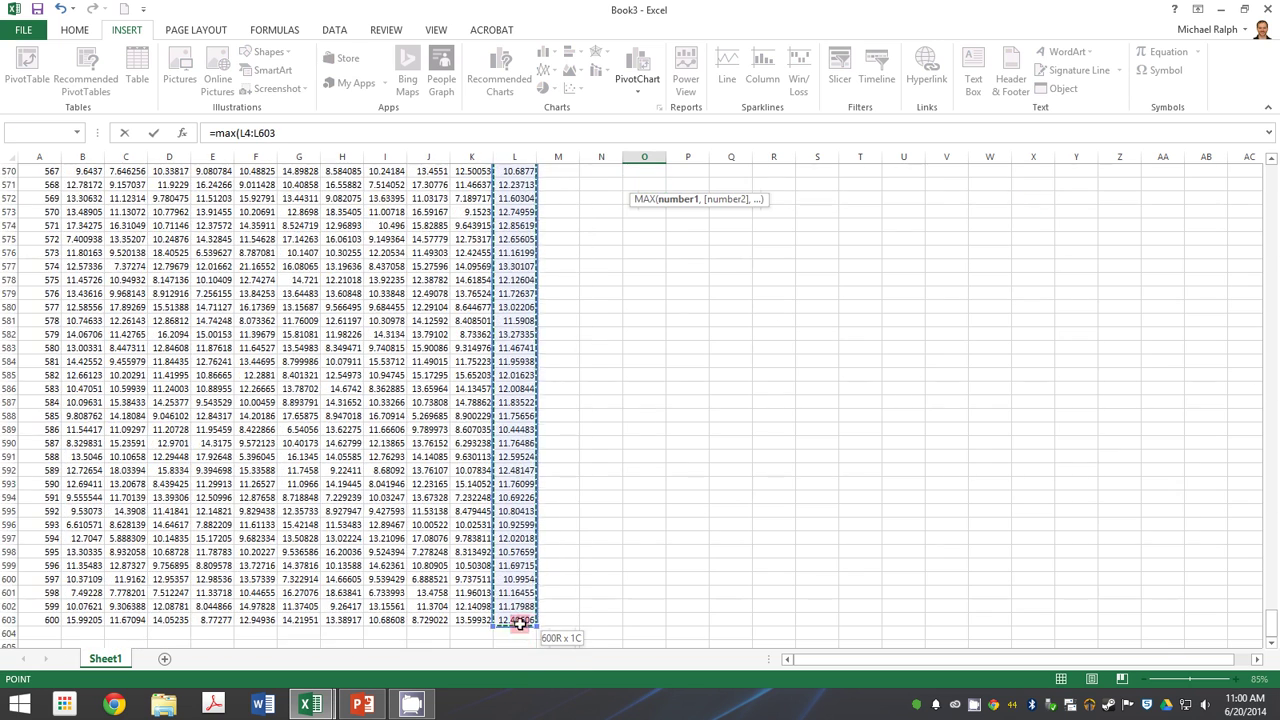
key(Escape)
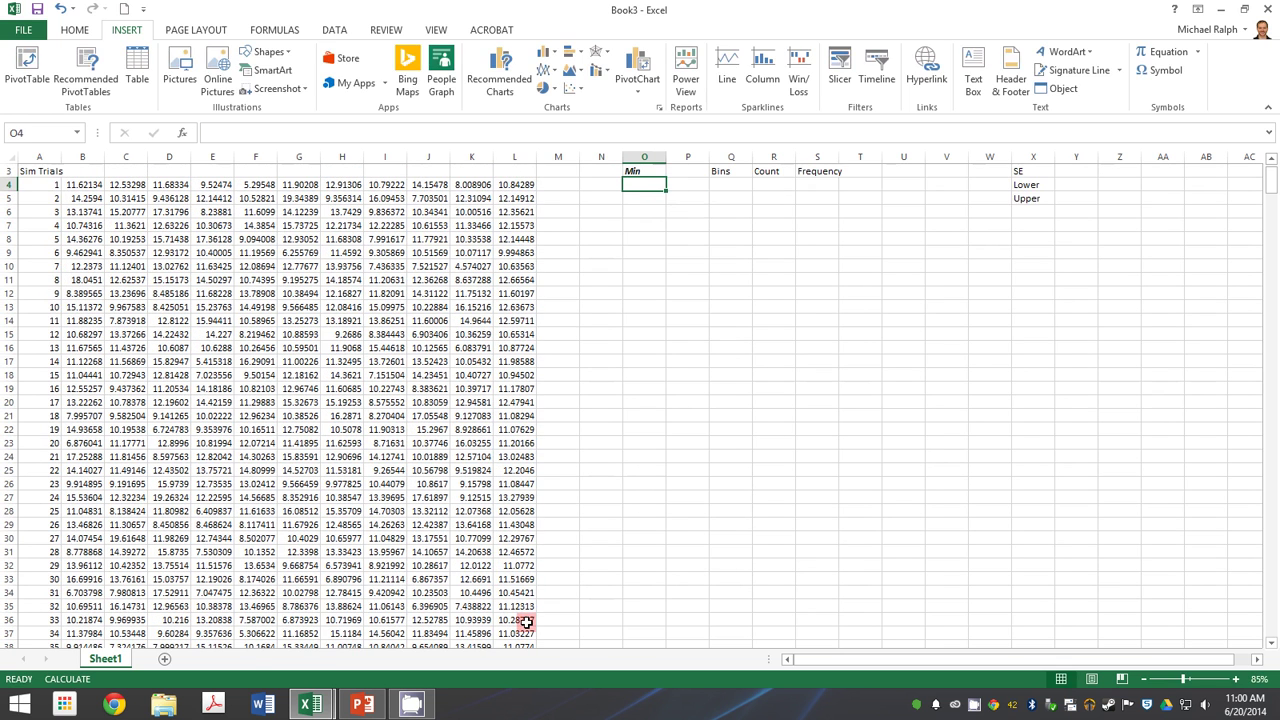
Step: Calculate the minimum of the simulated means in O4 with the MIN function over L4:L603
text(=min()
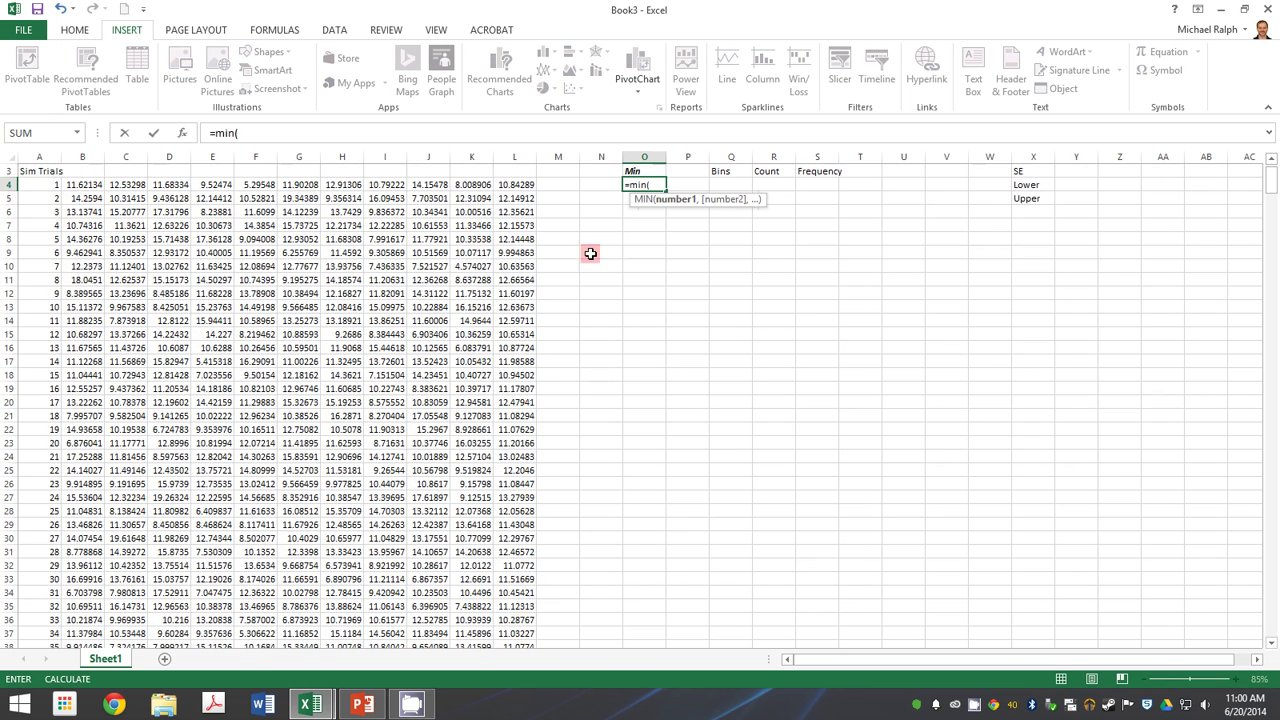
click(522, 187)
drag(524, 716, 515, 633)
key(Return)
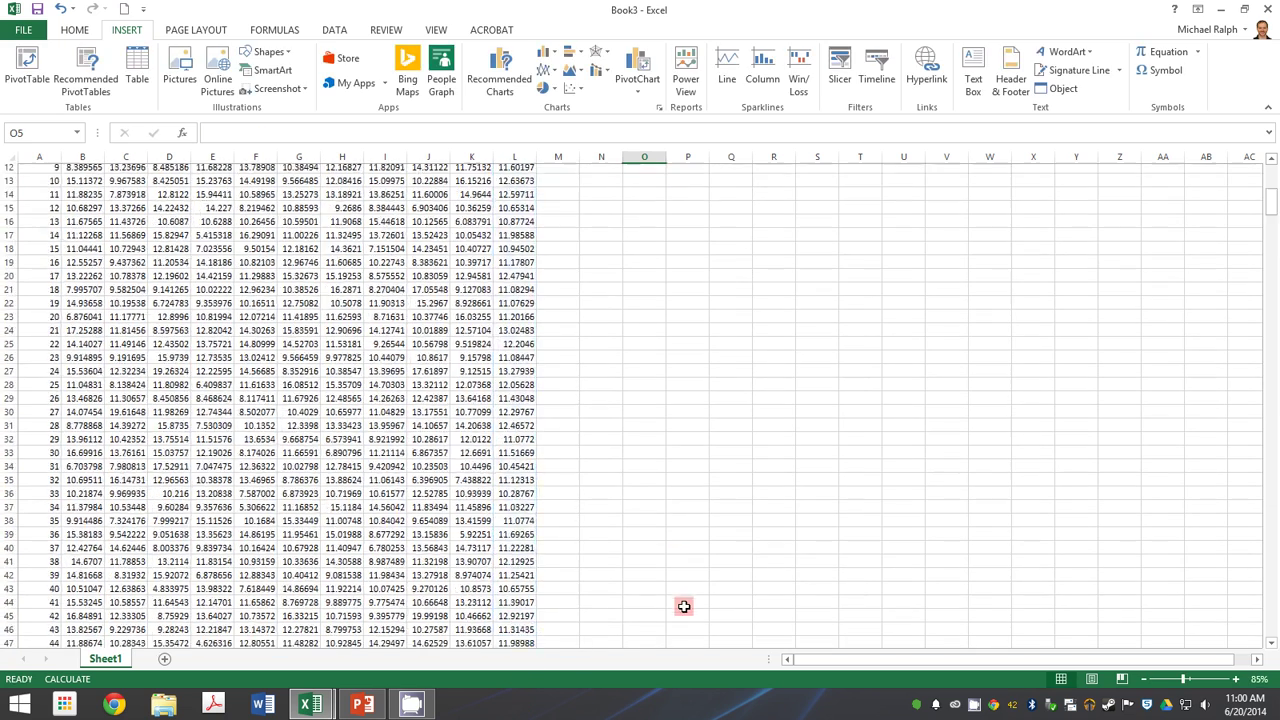
Step: Enter bins starting at 8.5, 9 and 9.5 from Q4 and extend the series in 0.5 steps to 14.5 in Q16
click(735, 213)
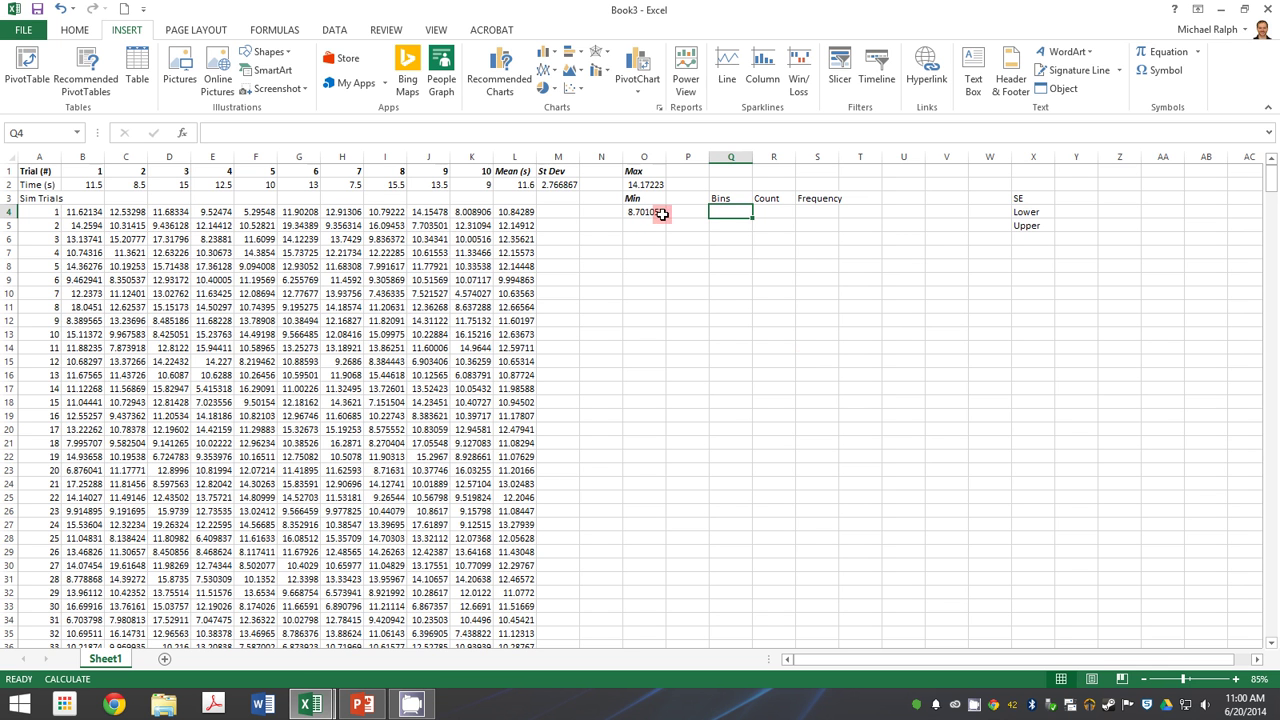
text(8.5)
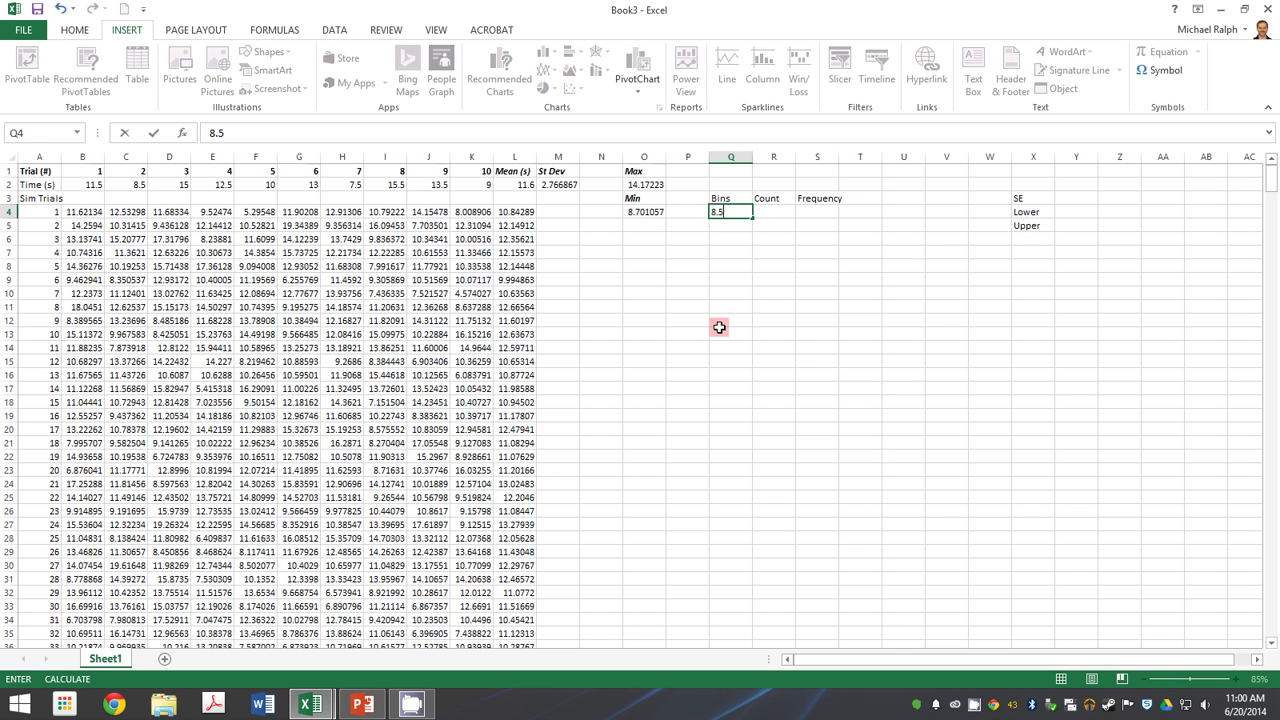
key(Return)
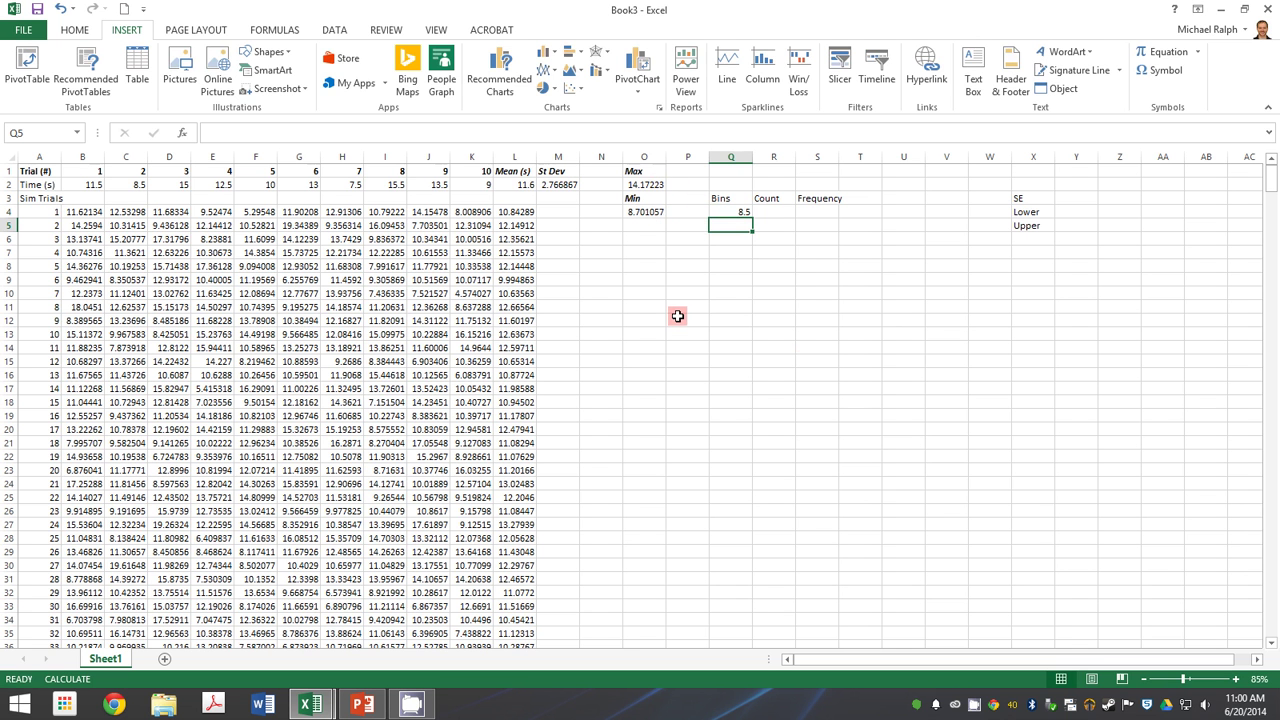
text(9)
key(Return)
text(9.5)
key(Return)
drag(738, 212, 744, 383)
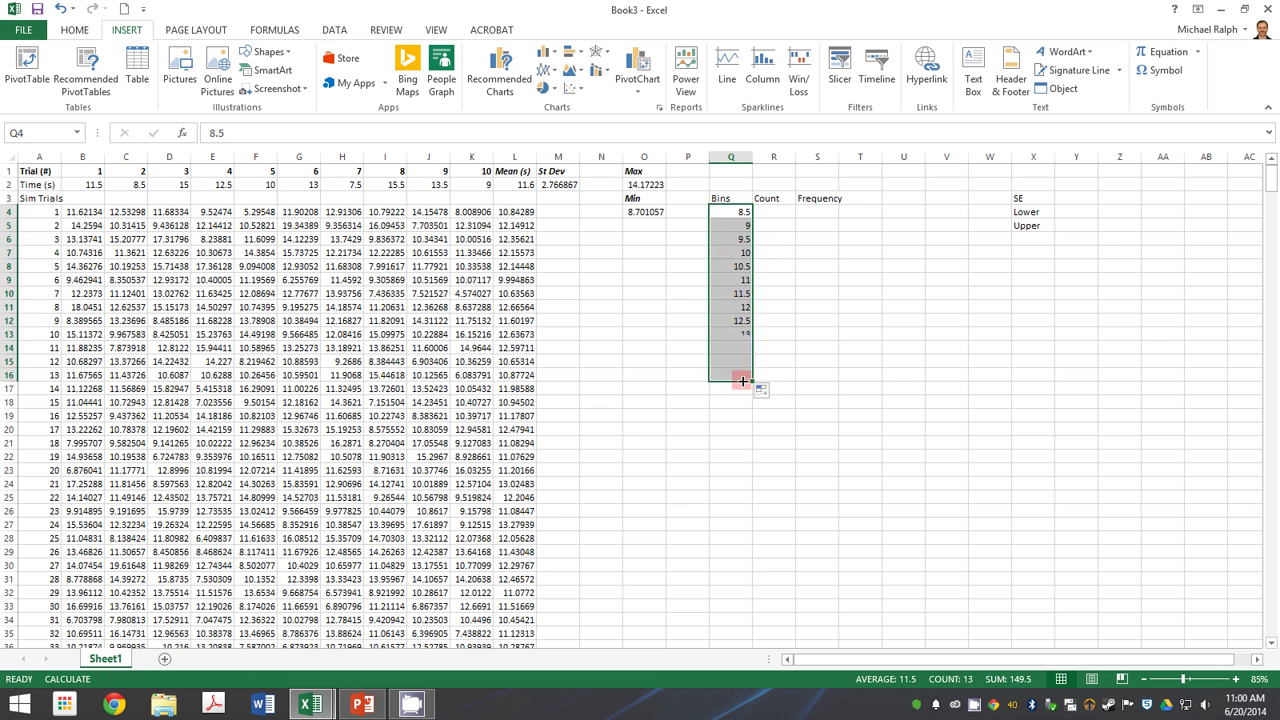
click(777, 211)
text(=)
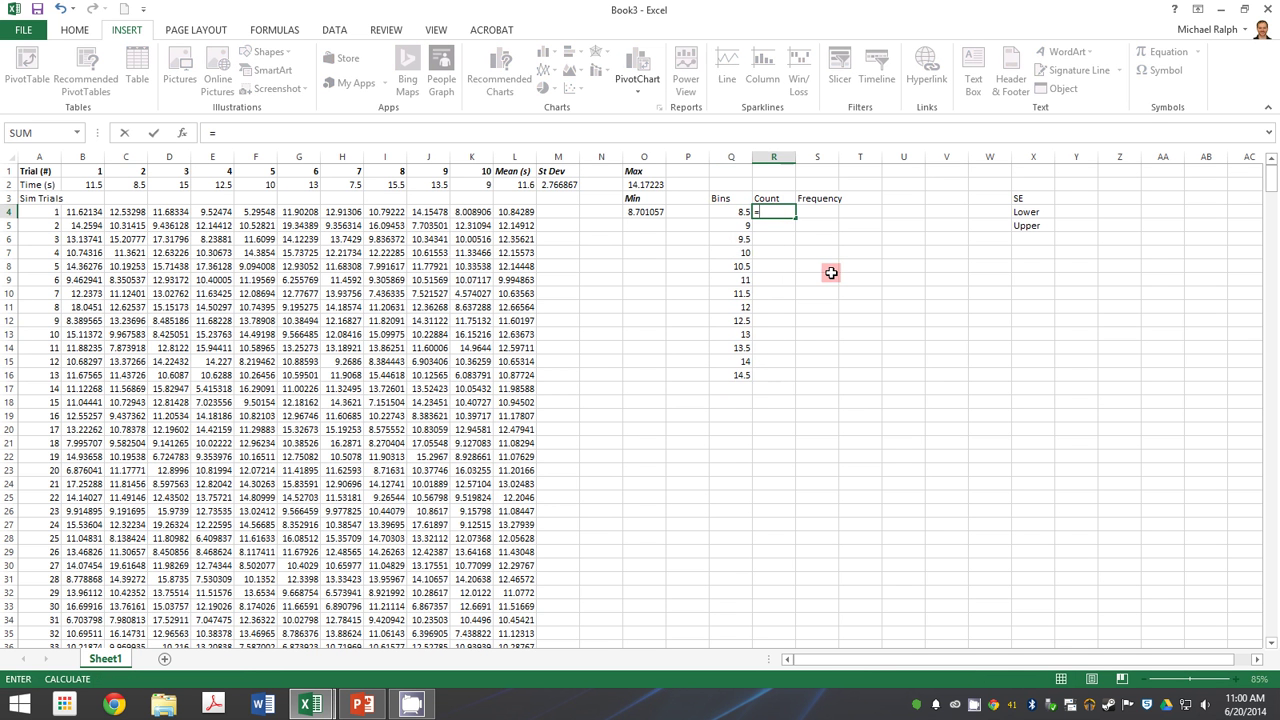
click(777, 209)
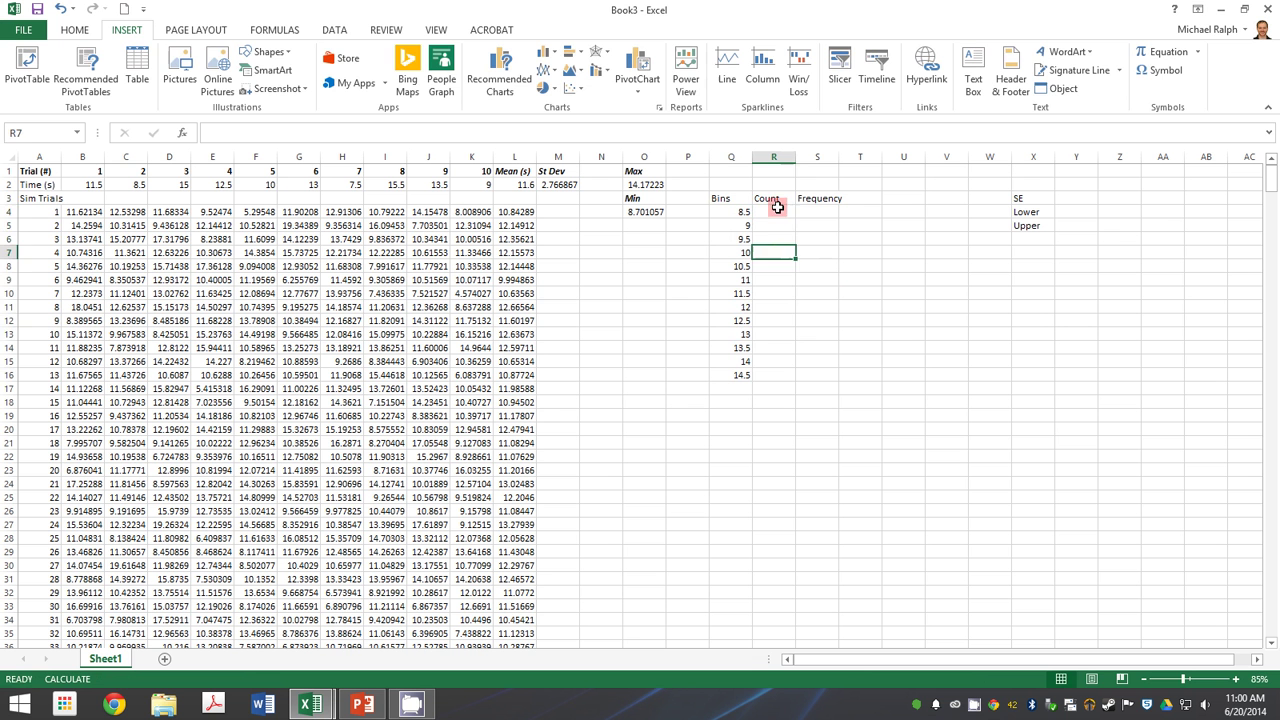
Step: Count the simulated means per bin in R4:R16 with the array formula =FREQUENCY(L4:L603, Q4:Q16)
drag(780, 226, 776, 377)
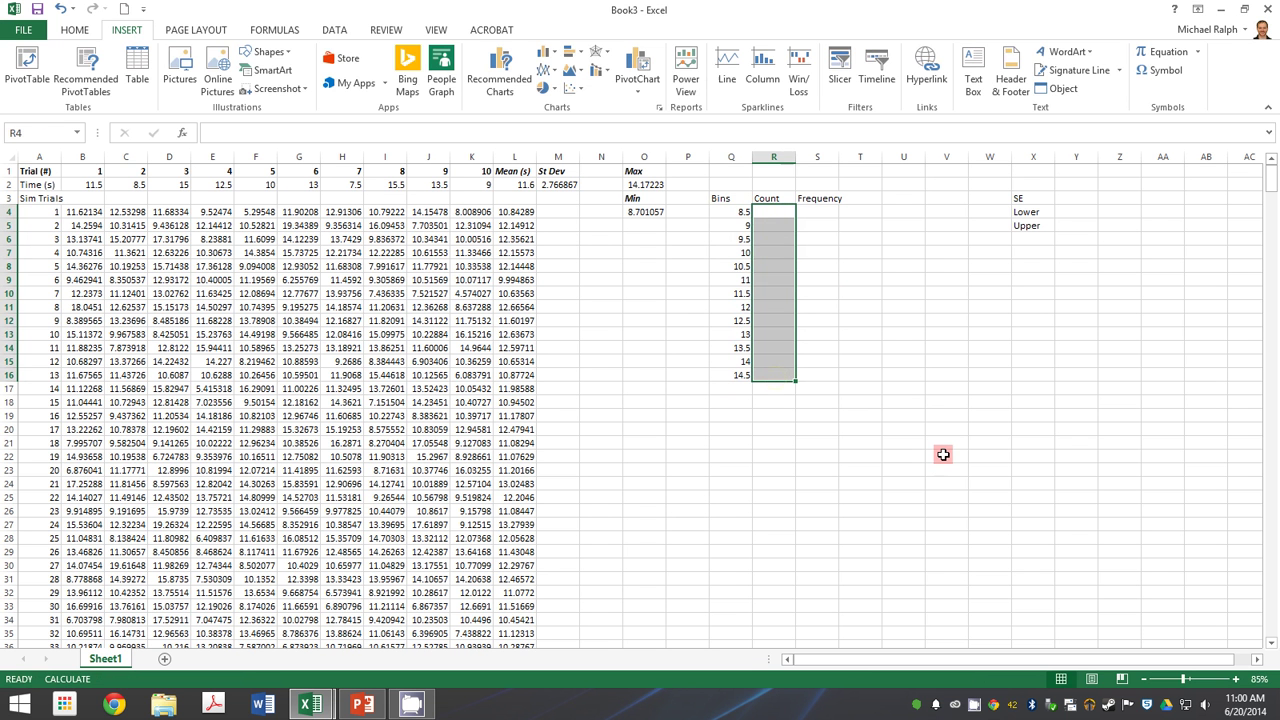
text(=fr)
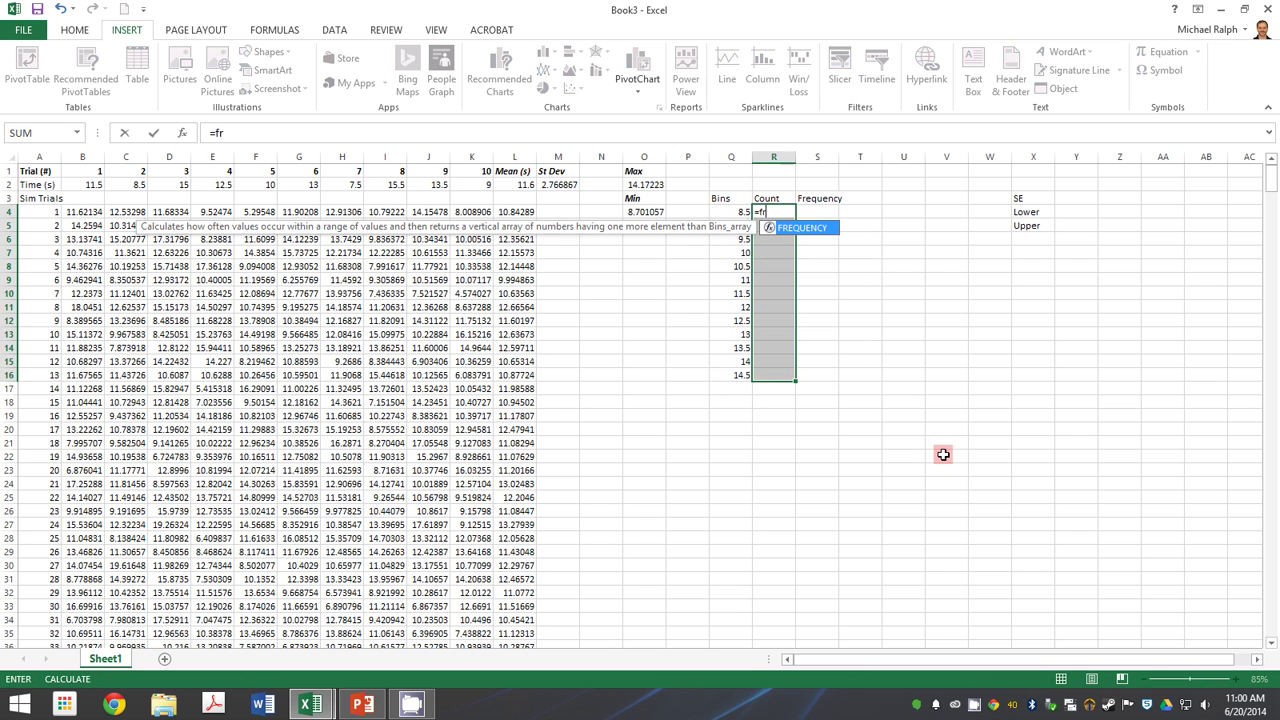
double_click(820, 228)
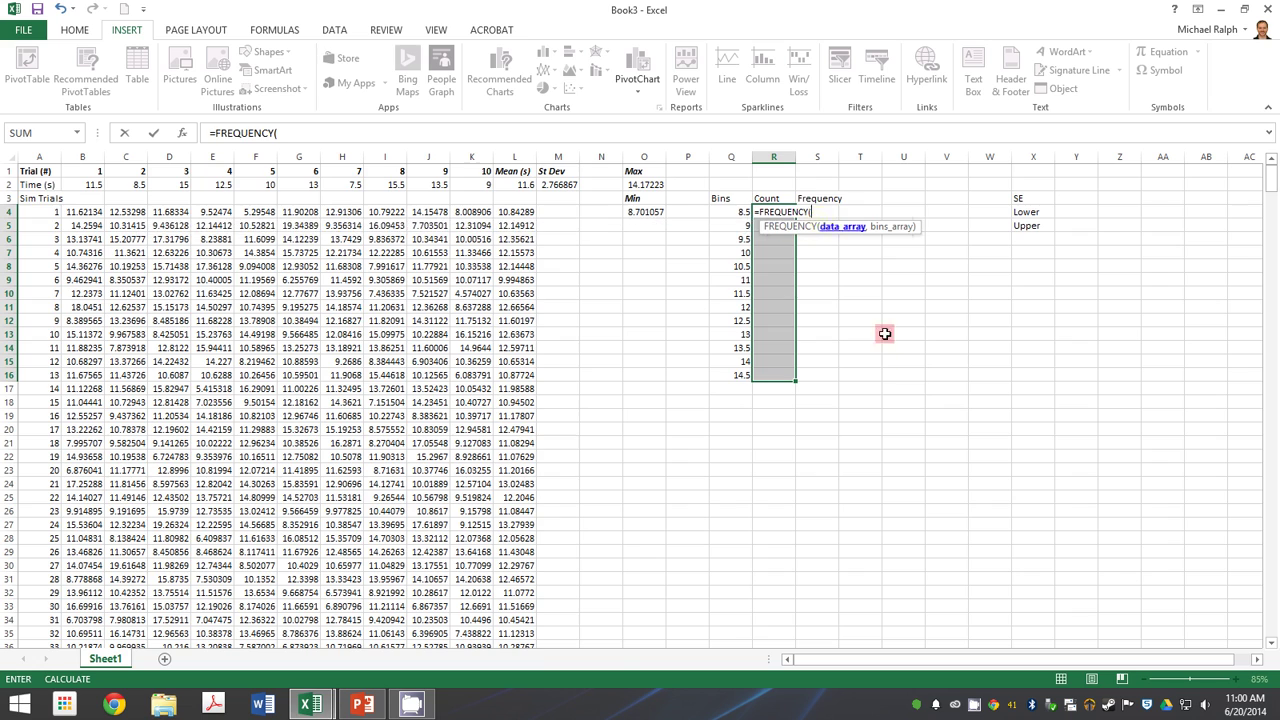
drag(520, 212, 518, 620)
text(,)
scroll(1143, 560, up, 20)
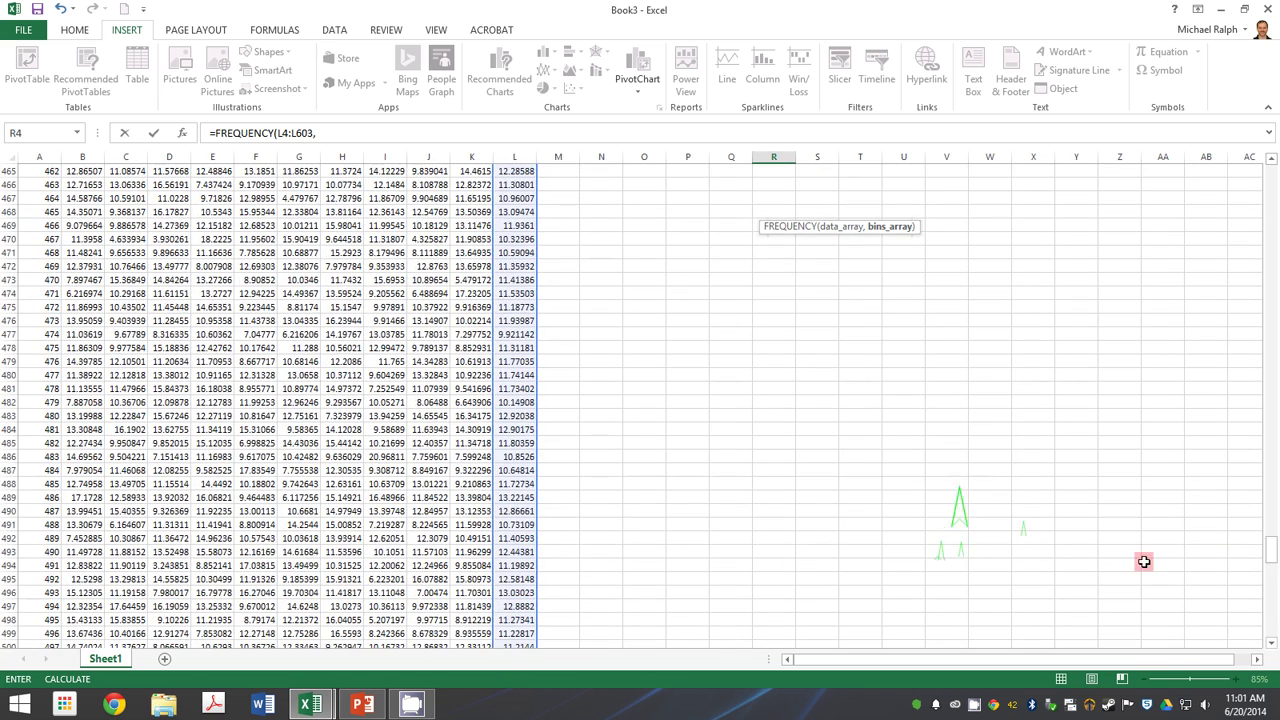
drag(1271, 534, 1272, 176)
drag(716, 213, 736, 380)
text())
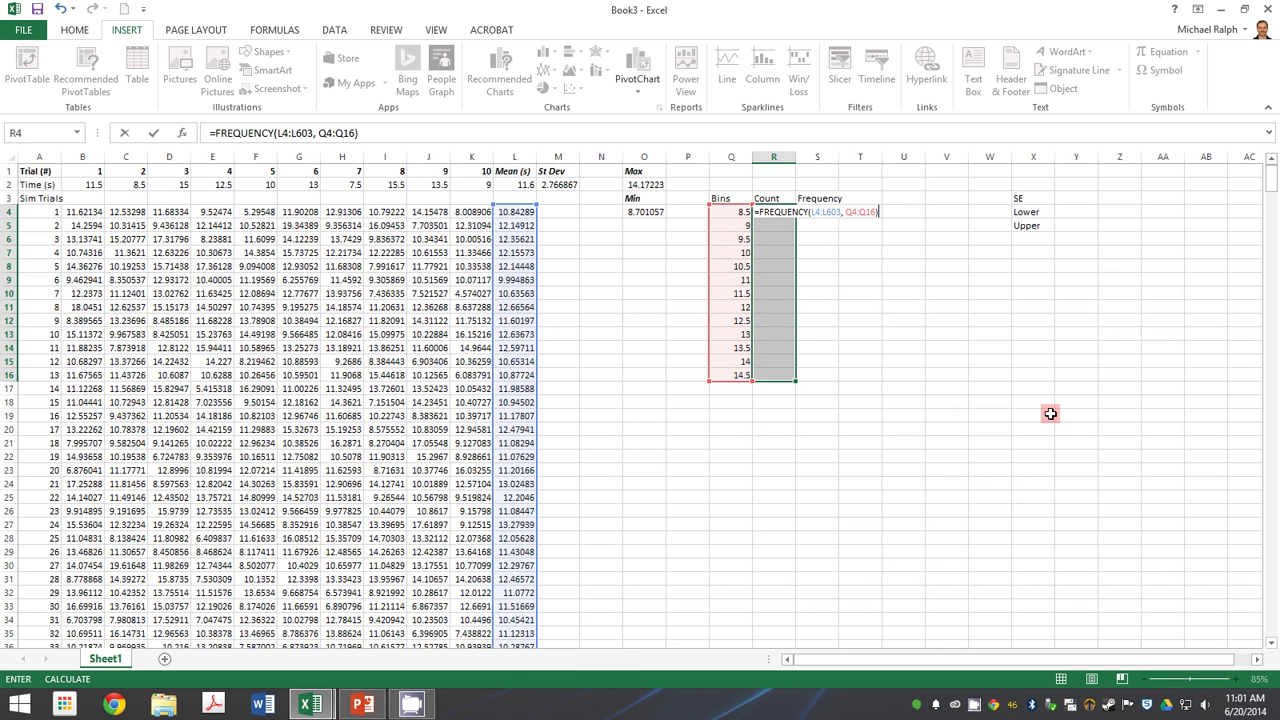
key(ctrl+shift+Return)
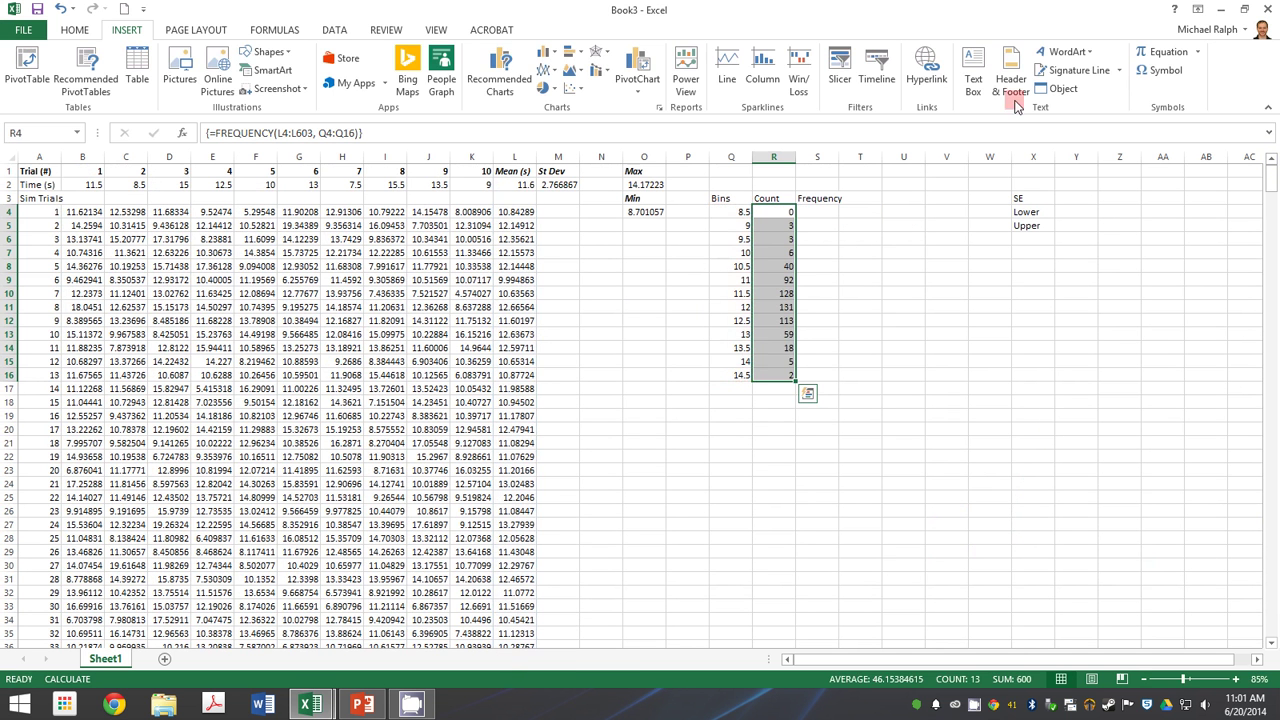
Step: Label Q17 as N and total the bin counts R4:R16 in R17 with the SUM function
click(906, 346)
click(747, 387)
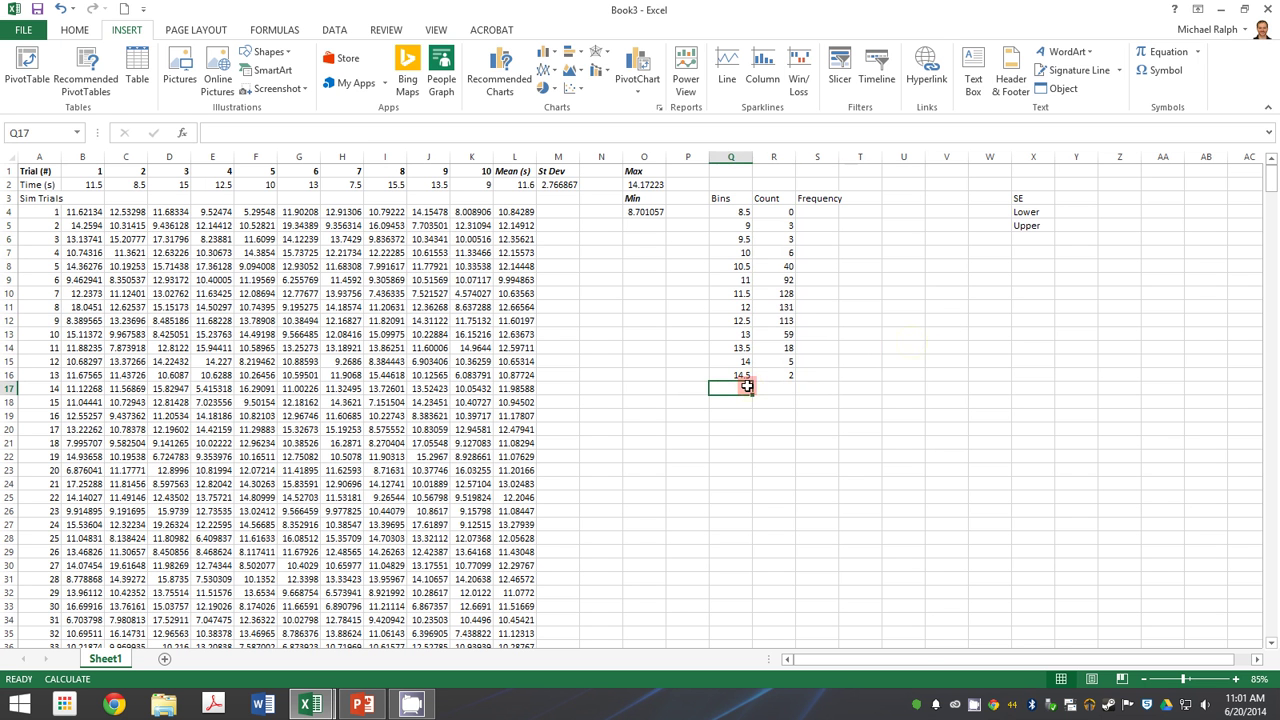
text(N)
key(Tab)
text(=sum()
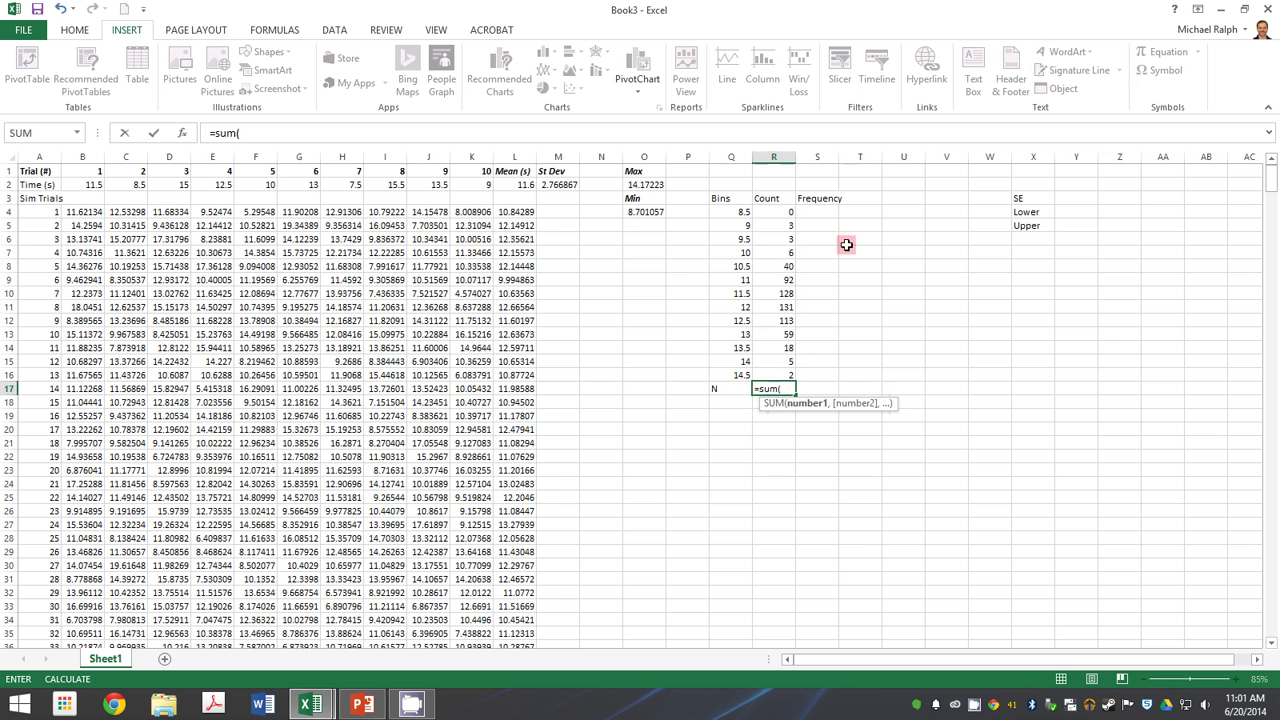
drag(784, 212, 776, 372)
key(Return)
Step: Calculate the first bin's relative frequency in S4 with =R4/$R$17
click(820, 212)
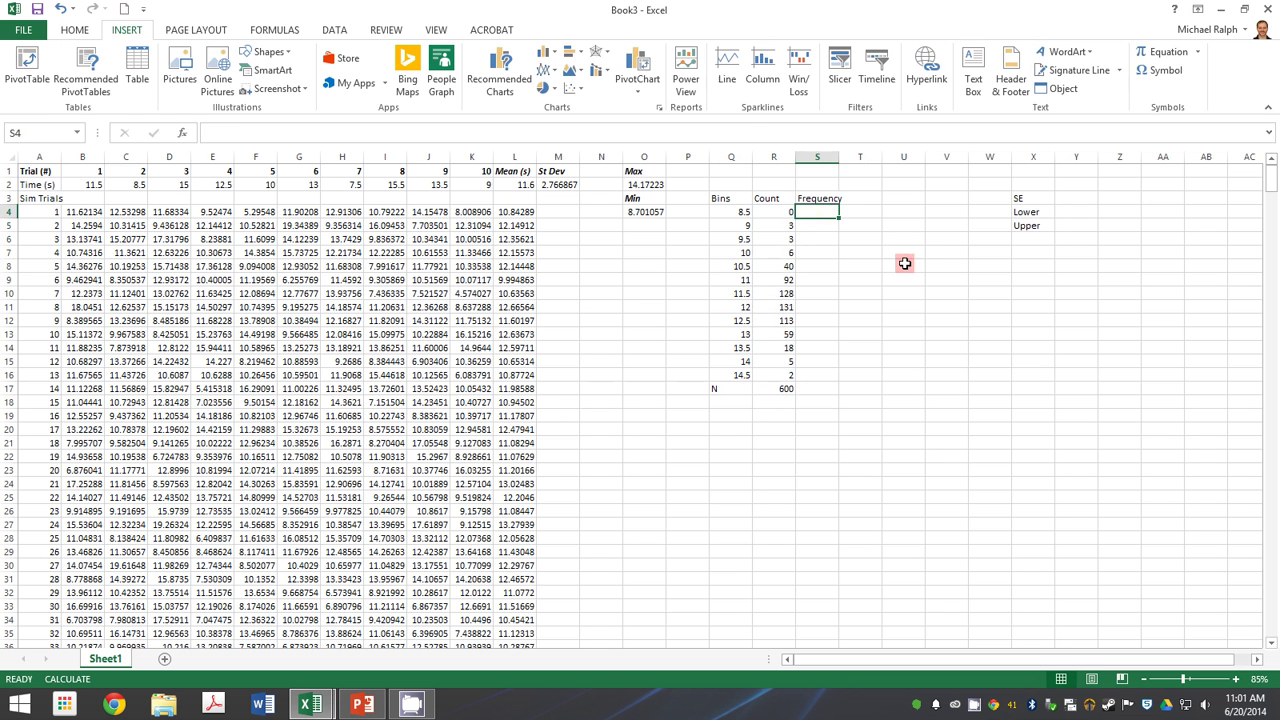
text(=)
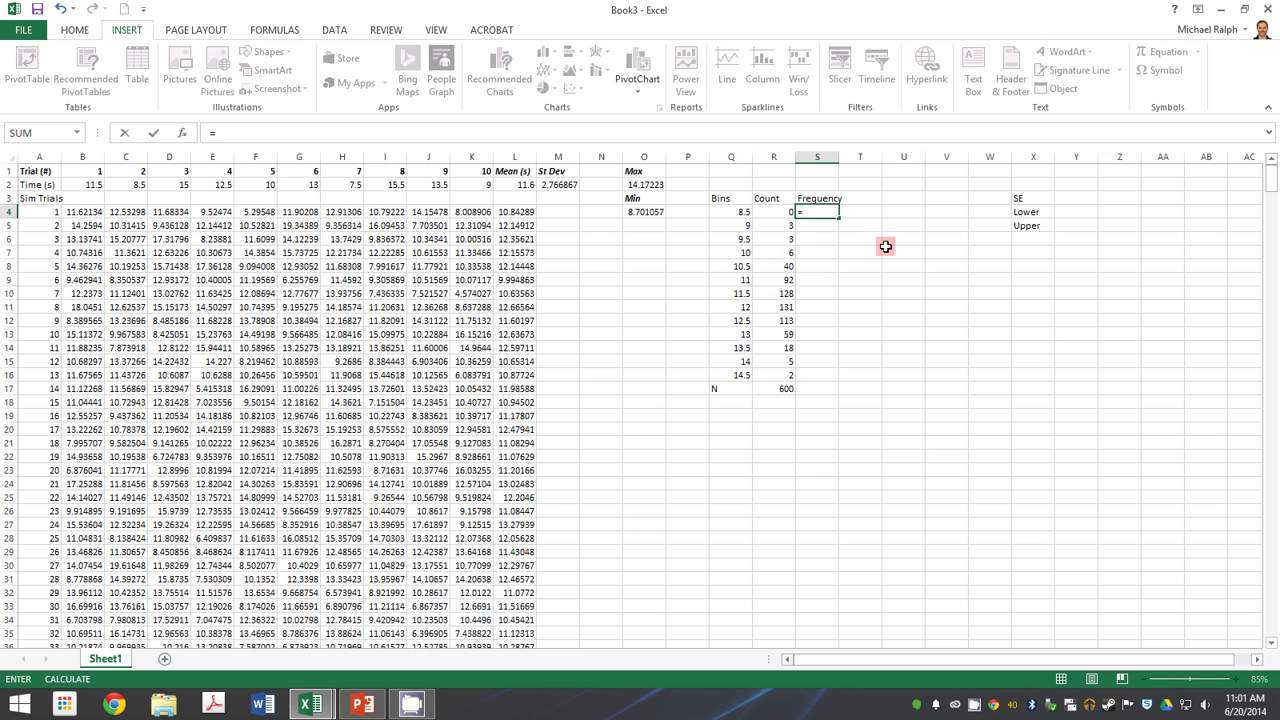
click(780, 212)
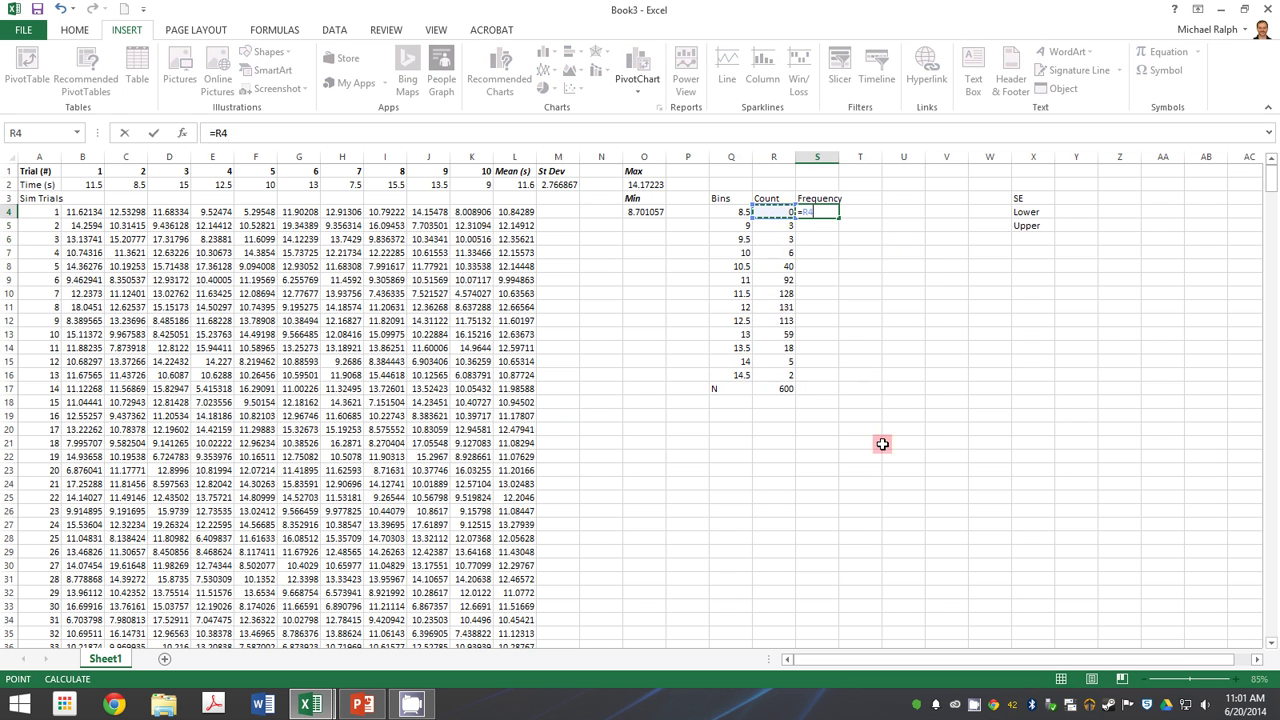
text(/)
click(780, 390)
key(F4)
key(Return)
Step: Fill the relative frequency formula from S4 down to S16 and recalculate the worksheet
click(829, 213)
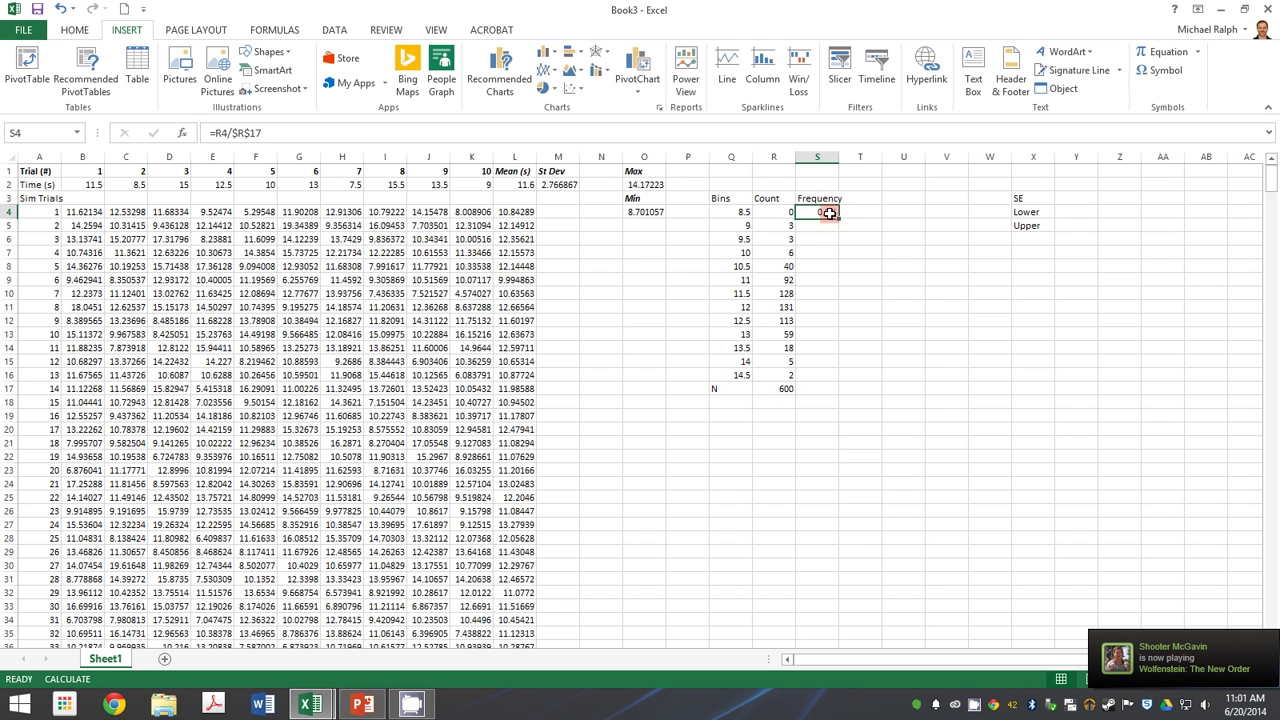
drag(838, 220, 814, 376)
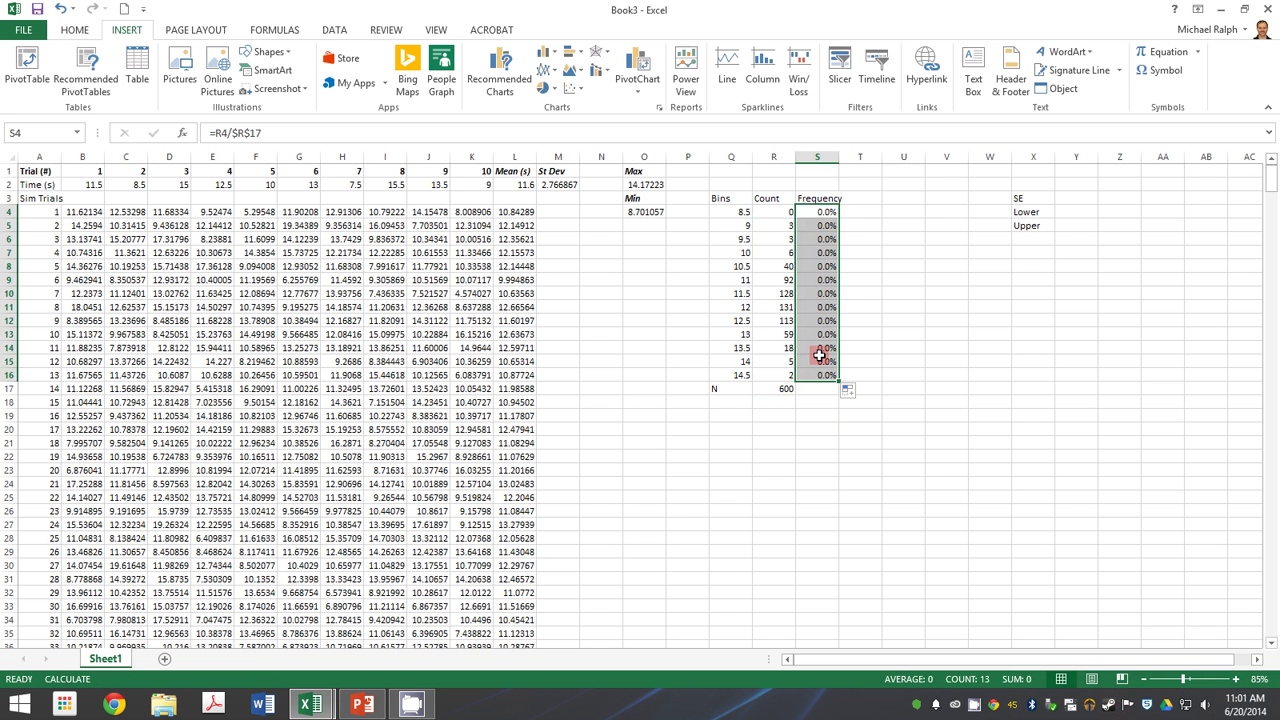
key(F9)
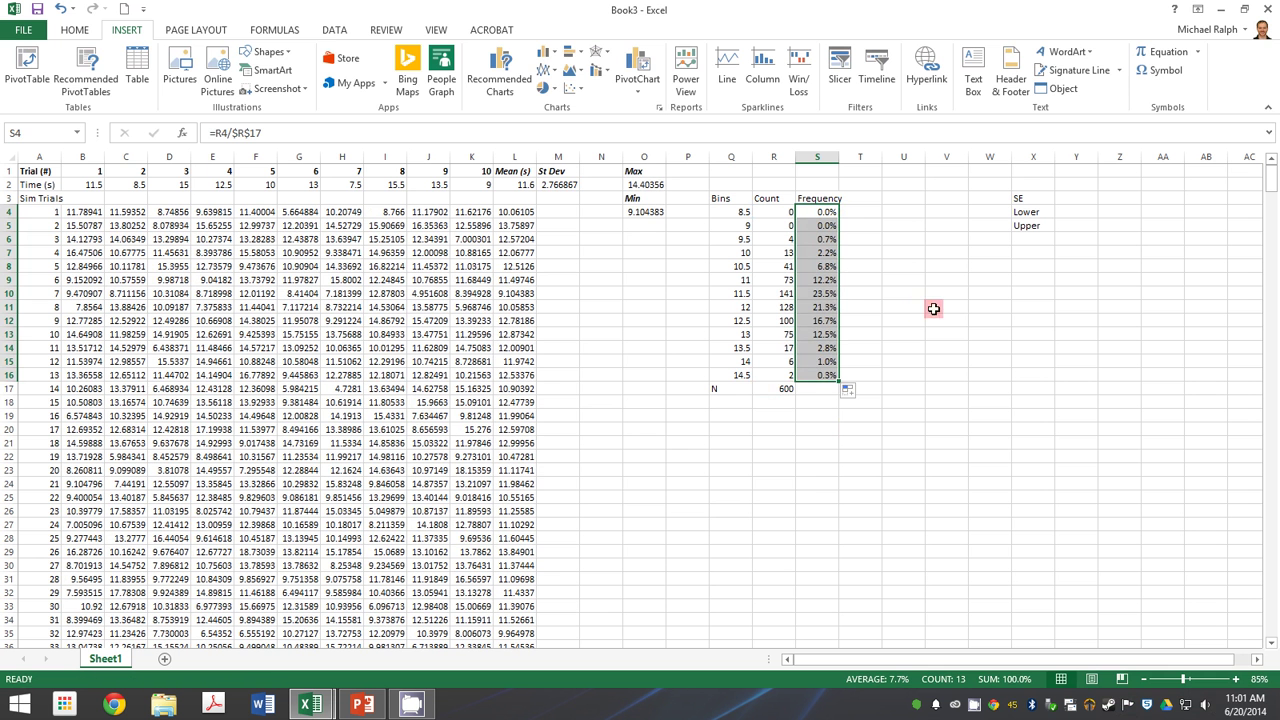
Step: Insert a 2-D clustered column chart of the frequencies in S4:S16 and place it below the bin table
click(546, 52)
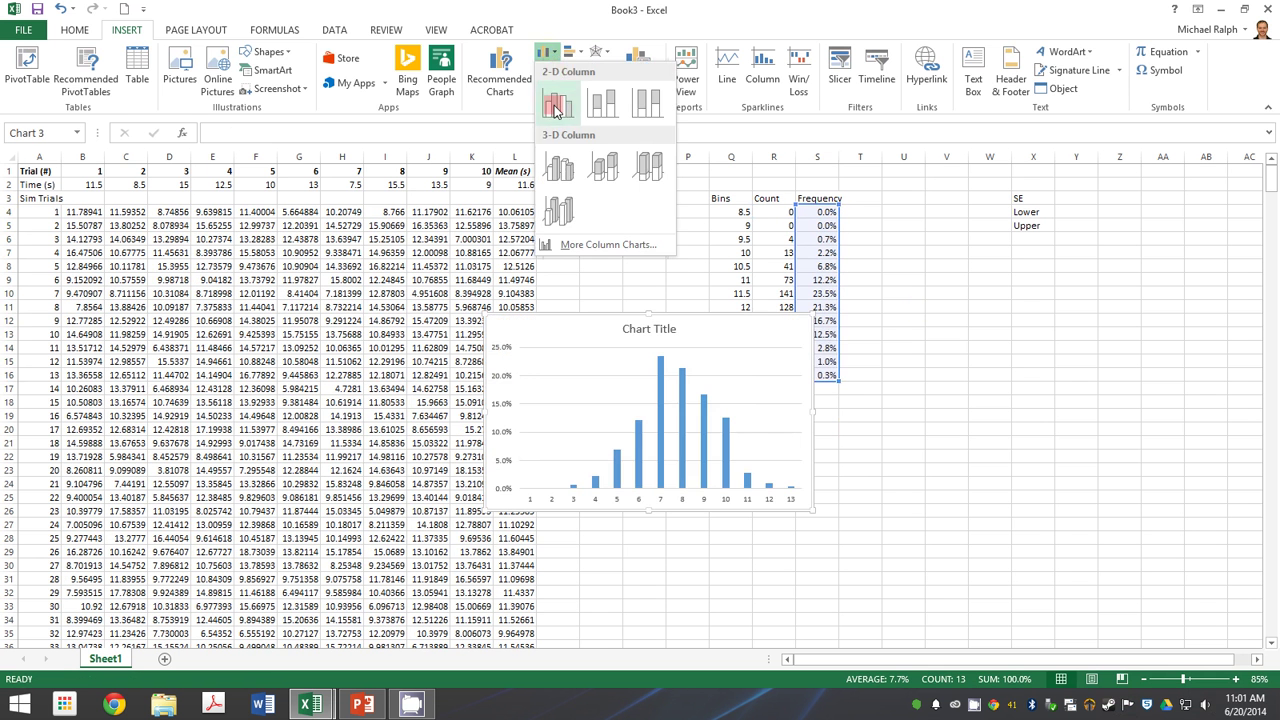
click(552, 85)
drag(751, 323, 992, 443)
Step: Set the chart's horizontal axis labels to the bins in Q4:Q16, keep the series values S4:S16, and apply the data source
right_click(971, 508)
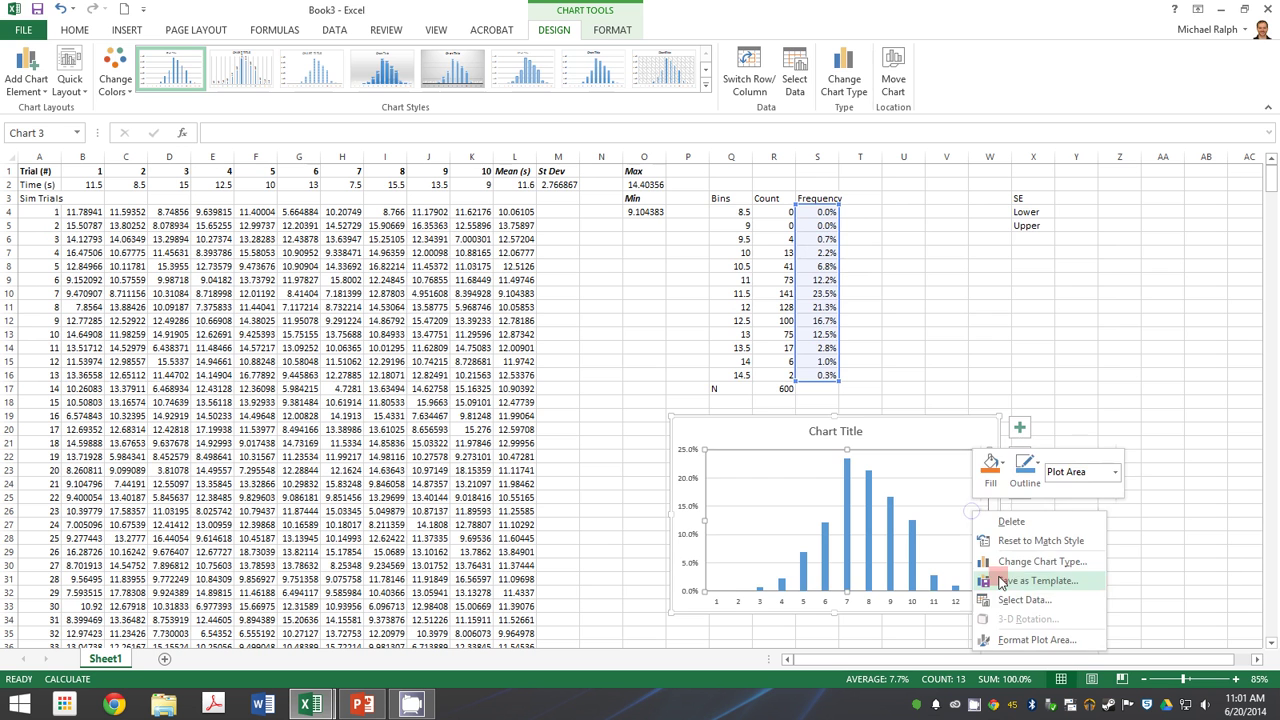
click(1011, 600)
click(975, 337)
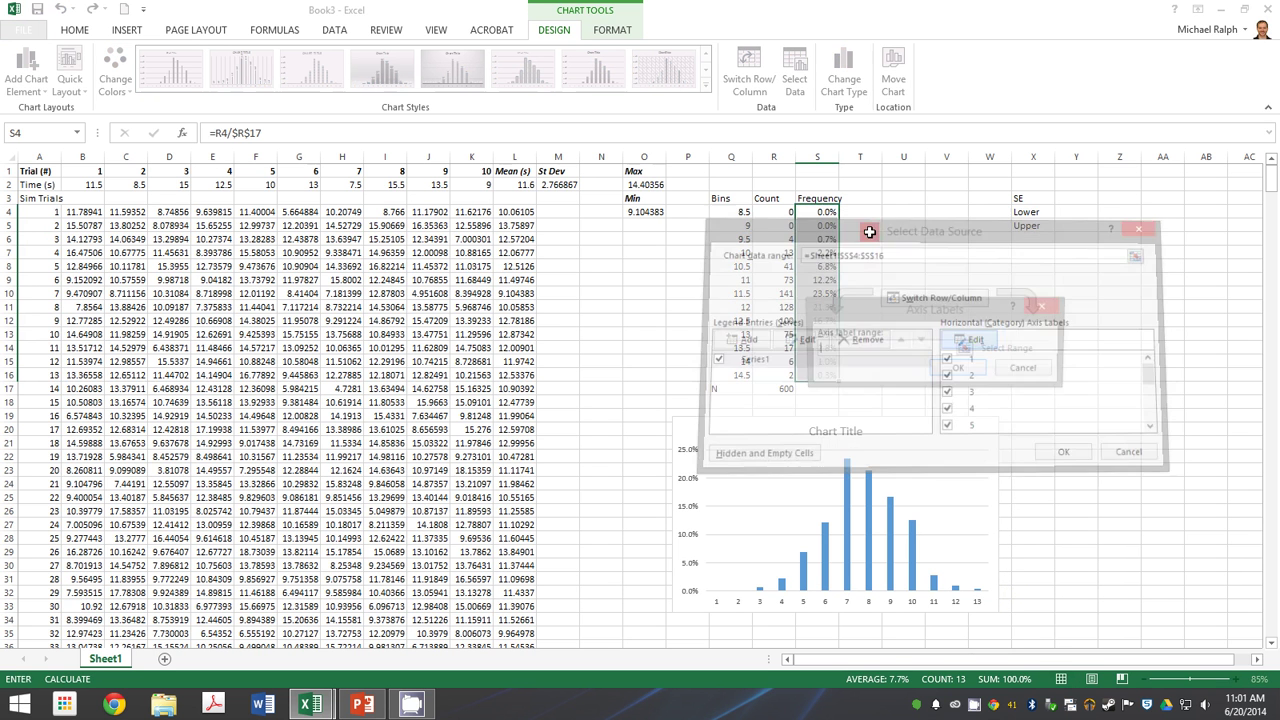
drag(746, 213, 748, 375)
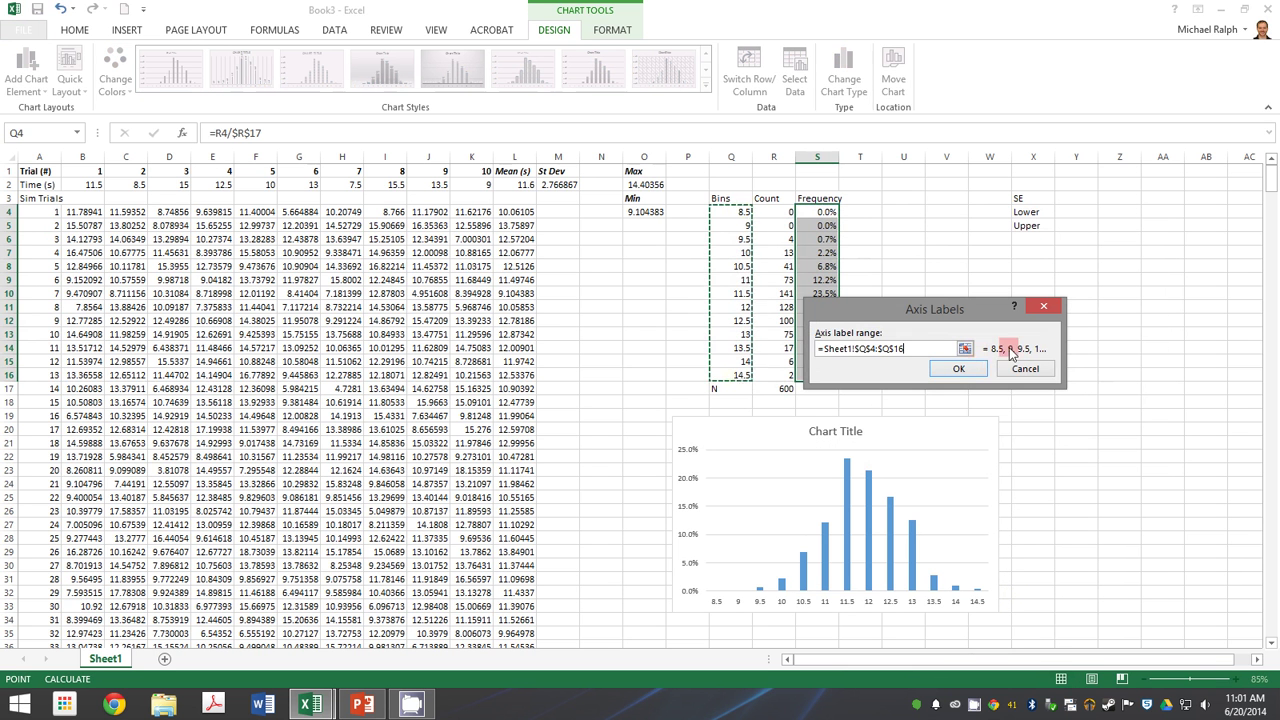
click(969, 371)
click(782, 337)
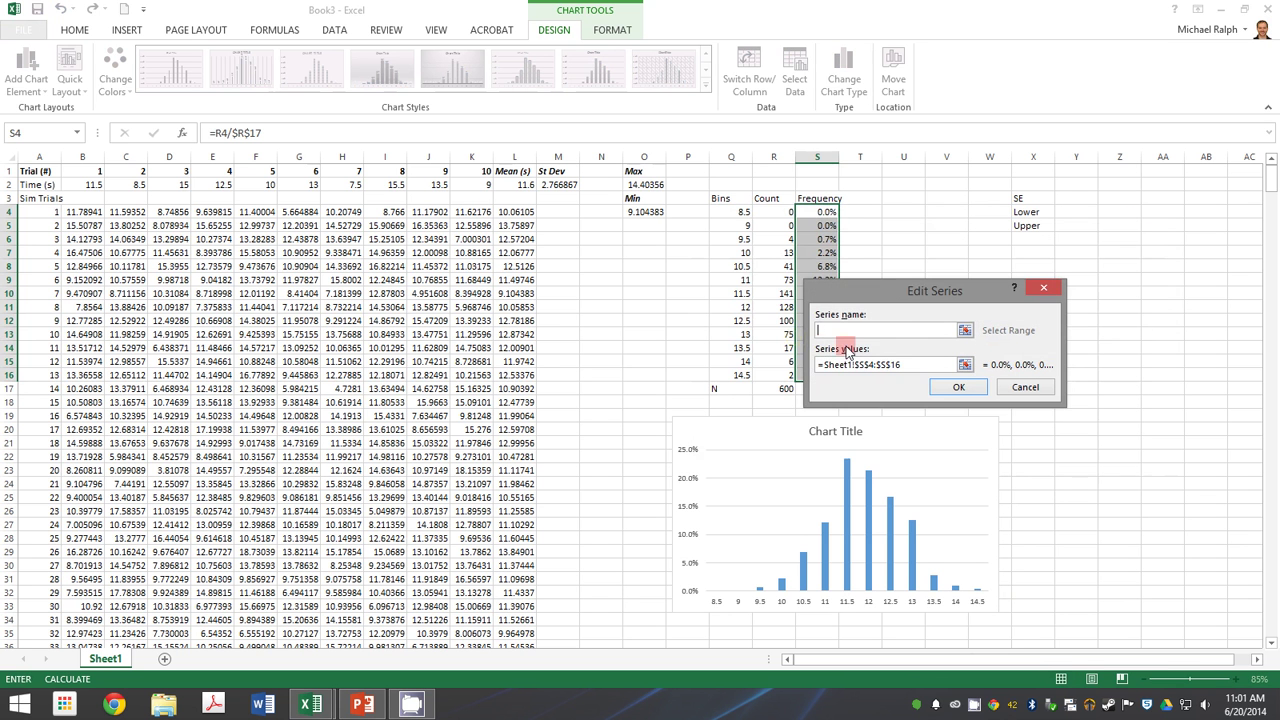
click(948, 387)
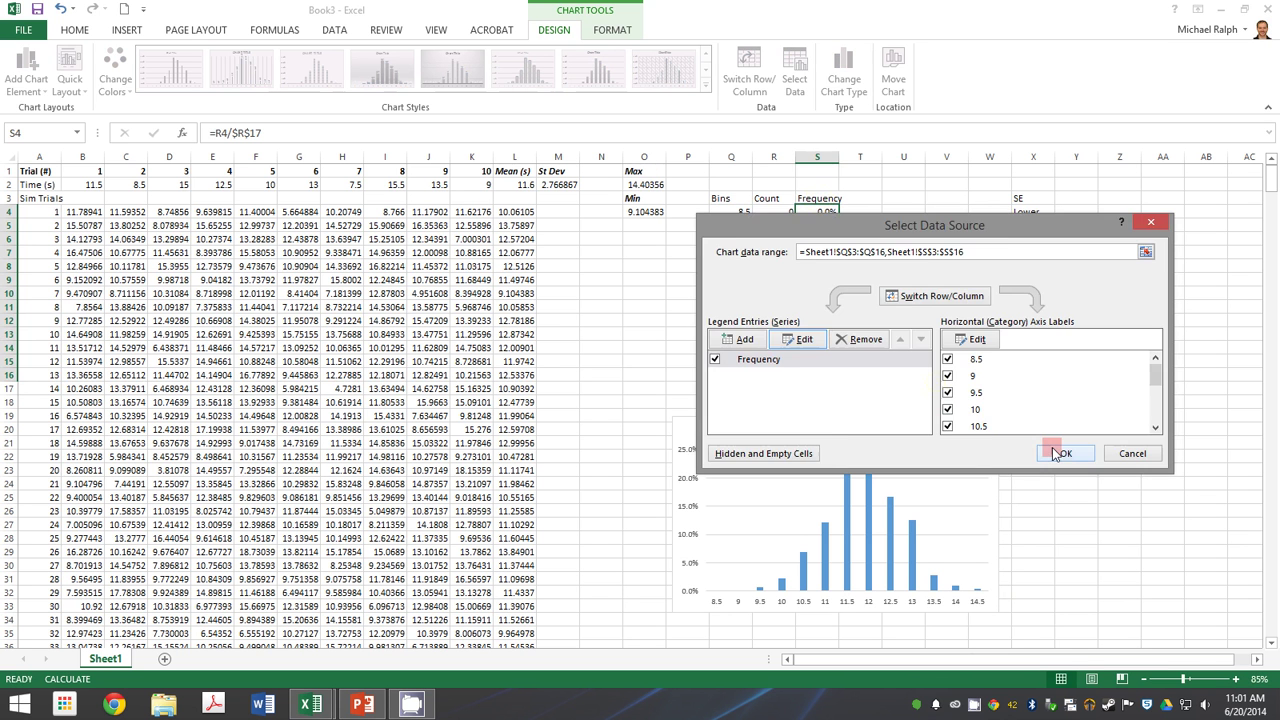
click(1055, 452)
click(1072, 537)
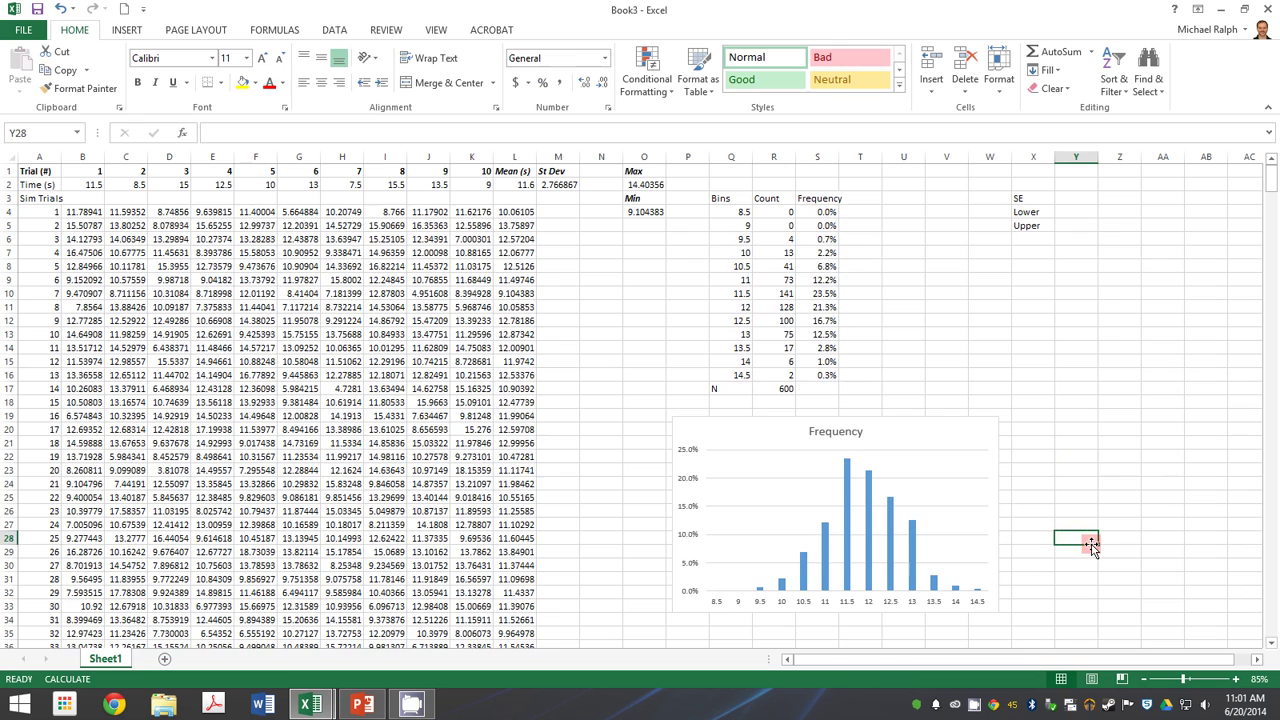
Step: Recalculate the worksheet repeatedly to refresh the simulated values and the frequency chart
key(F9)
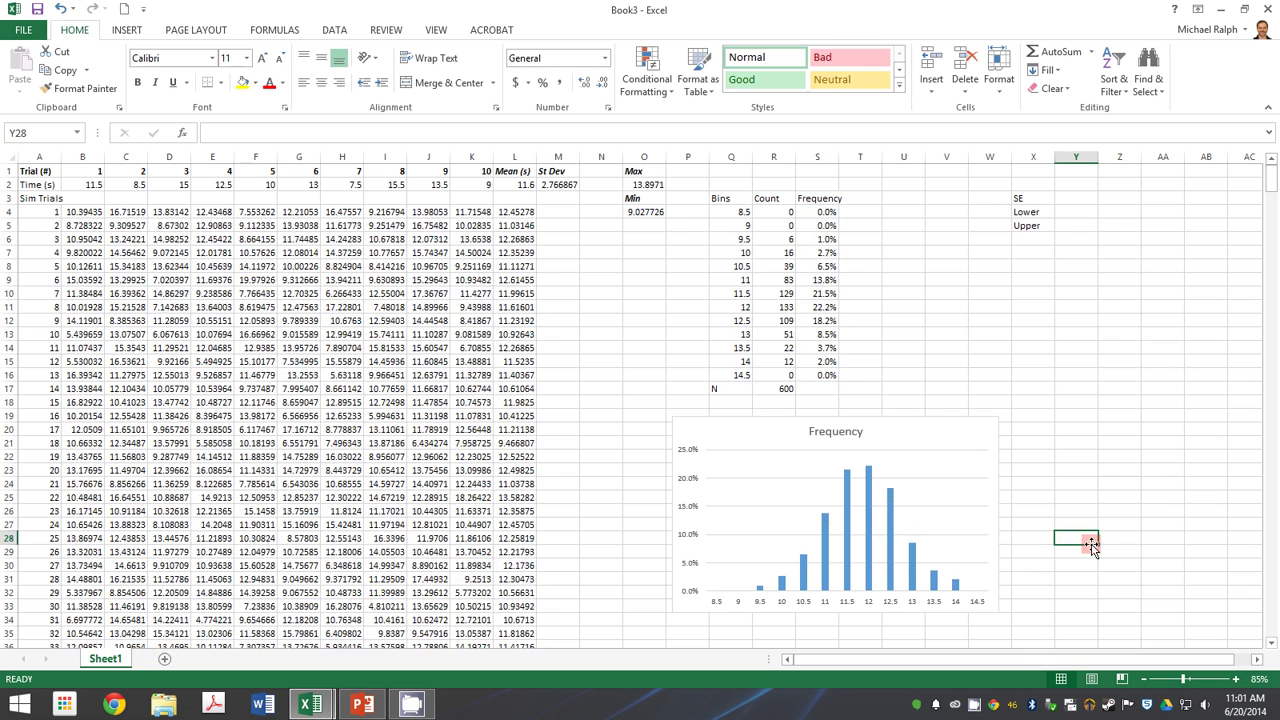
key(F9)
key(F9)
key(F9)
key(F9)
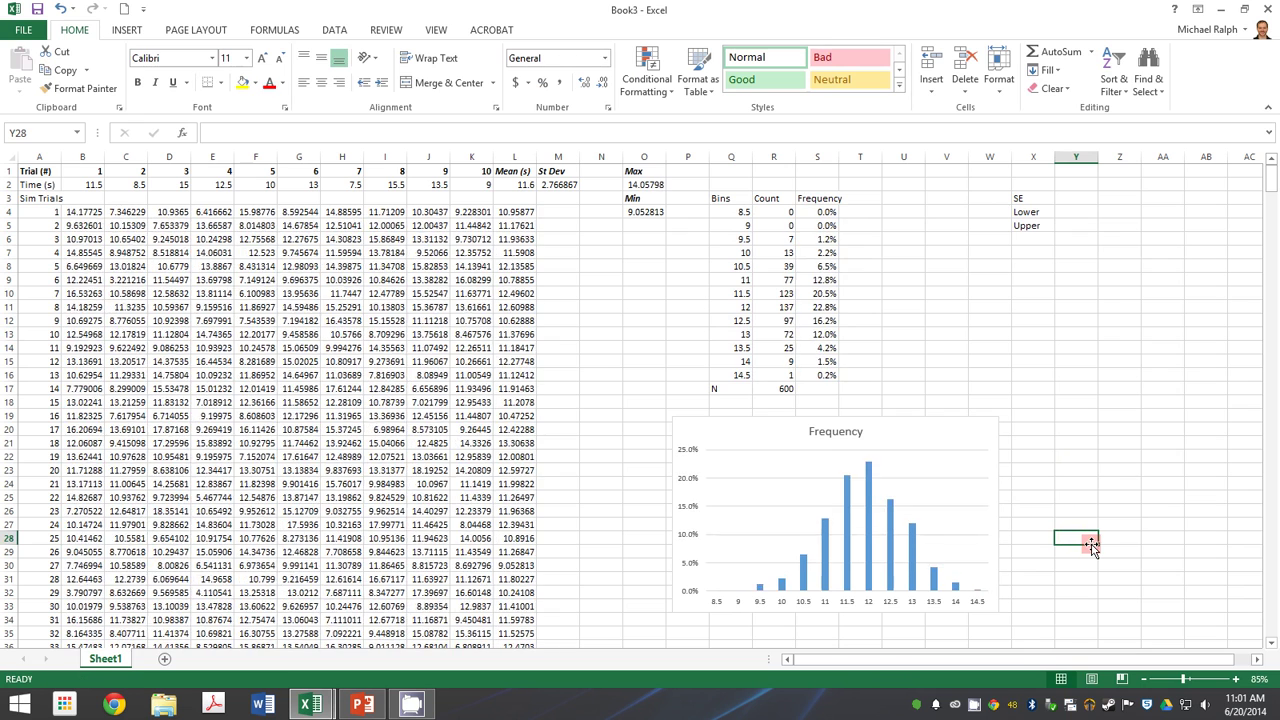
key(F9)
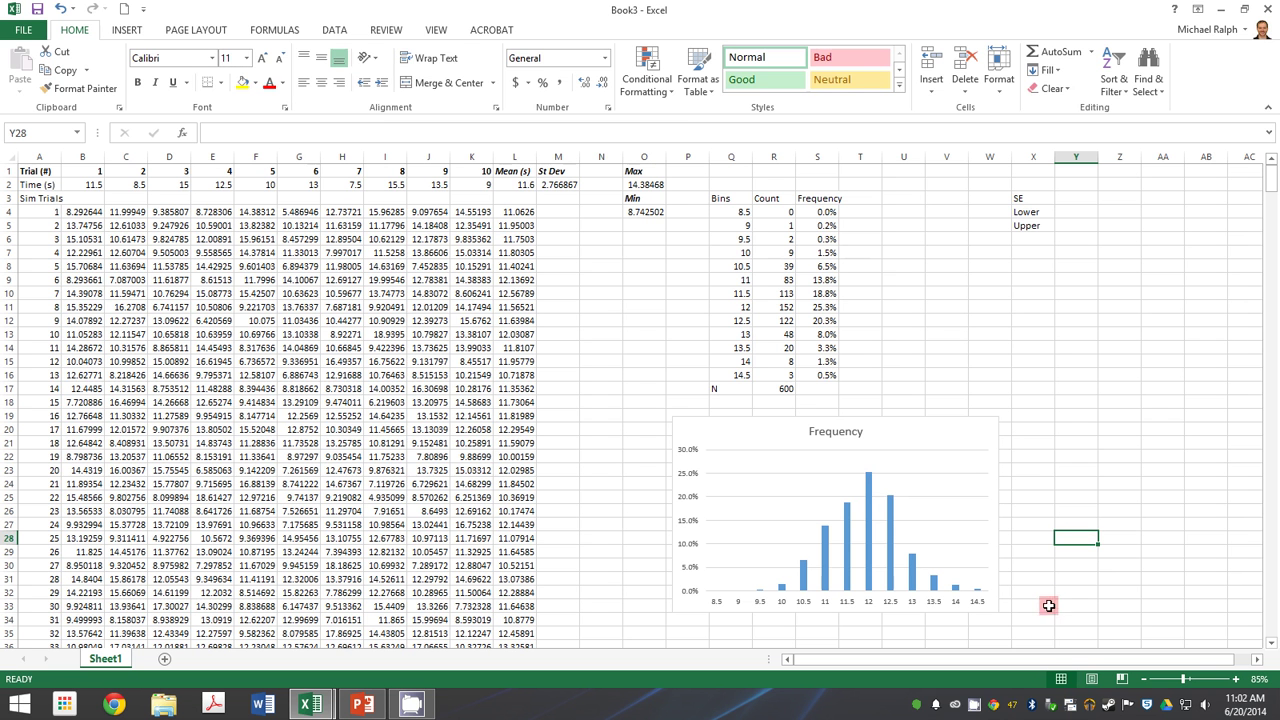
Step: Draw a near-vertical straight arrow about 0.93" tall across the frequency chart's horizontal axis between bins 13 and 13.5
click(126, 29)
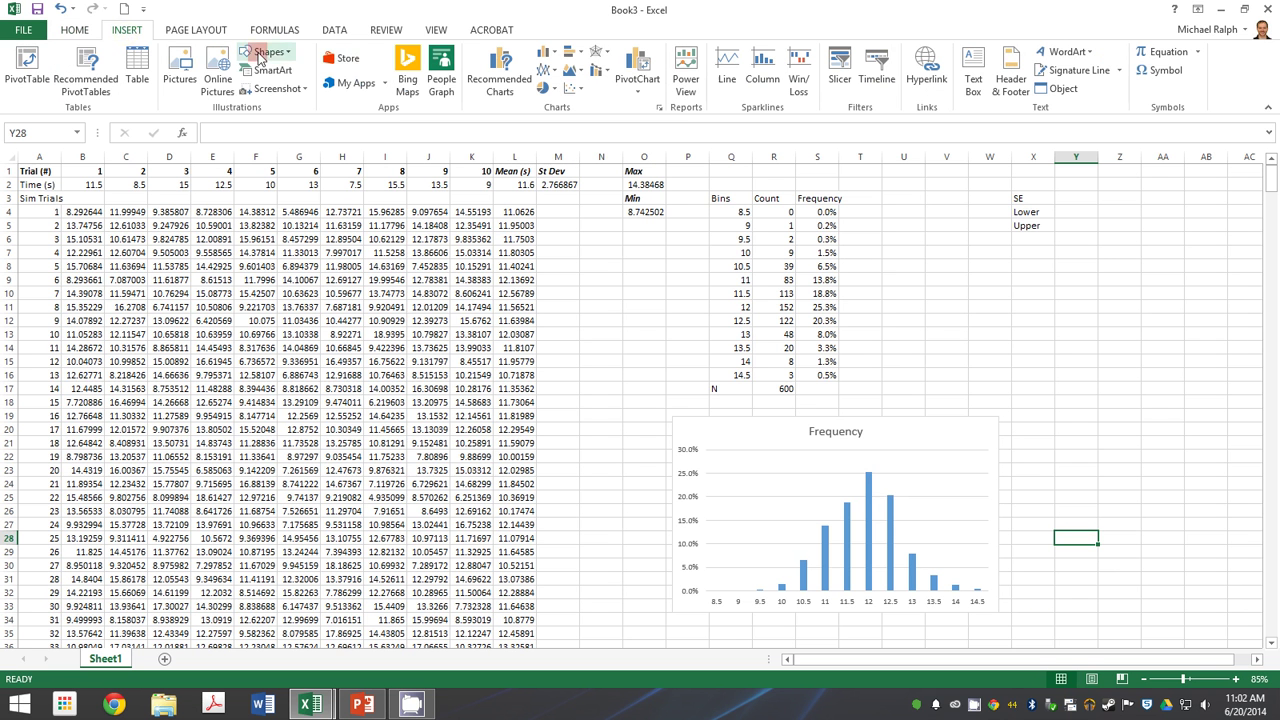
click(264, 51)
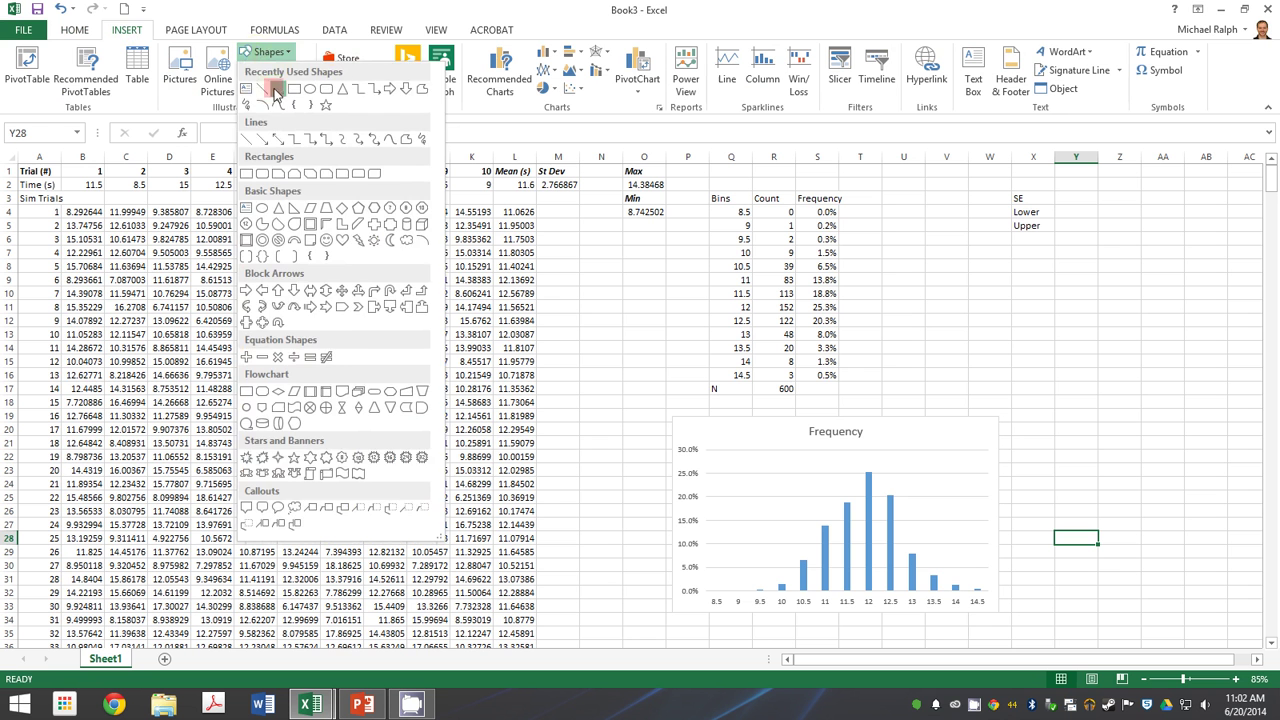
click(270, 91)
drag(925, 566, 928, 629)
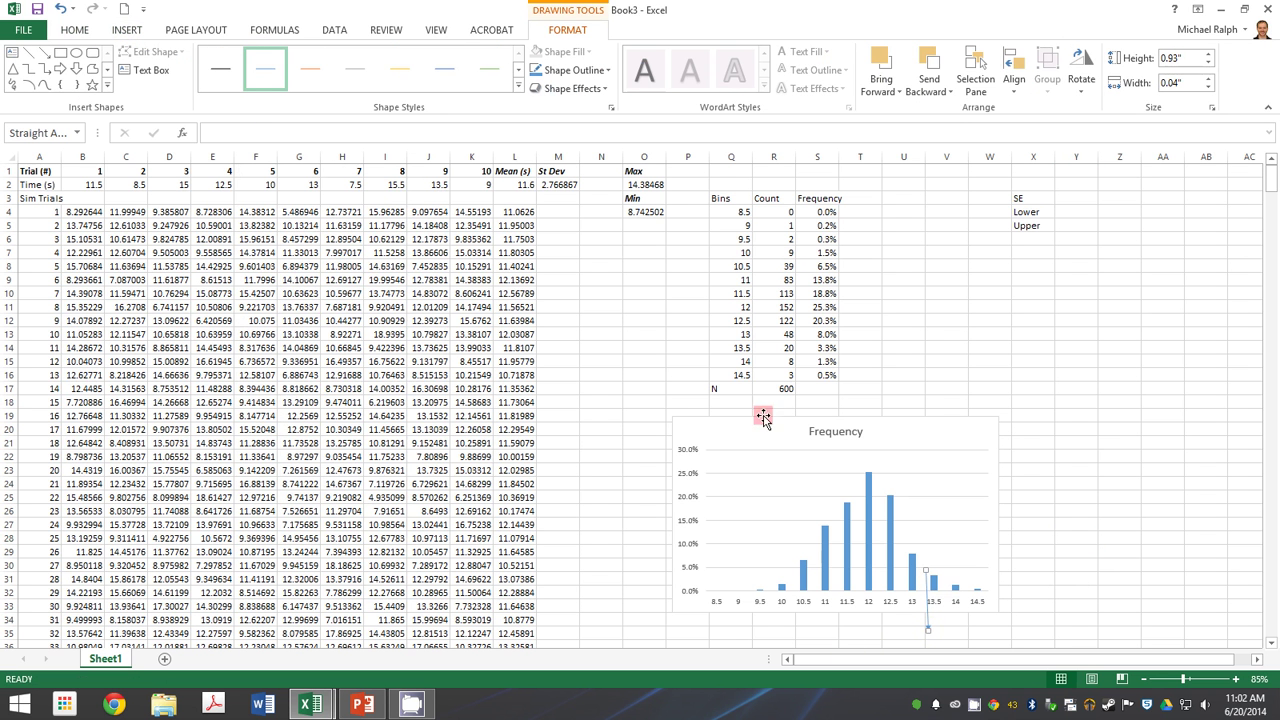
Step: Duplicate the straight arrow and place the copy across the frequency chart's horizontal axis between bins 10 and 10.5
mouse_move(928, 606)
mouse_down()
mouse_move(938, 618)
mouse_move(780, 600)
mouse_move(791, 603)
mouse_up()
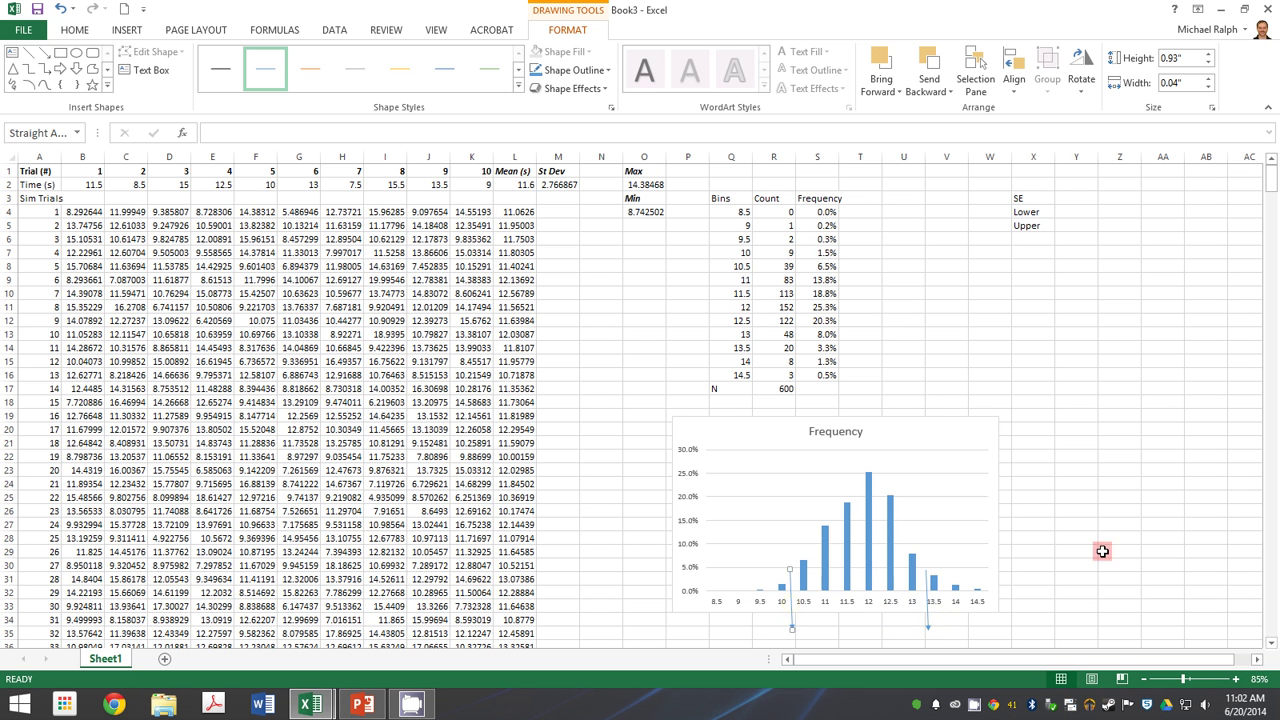
click(1122, 548)
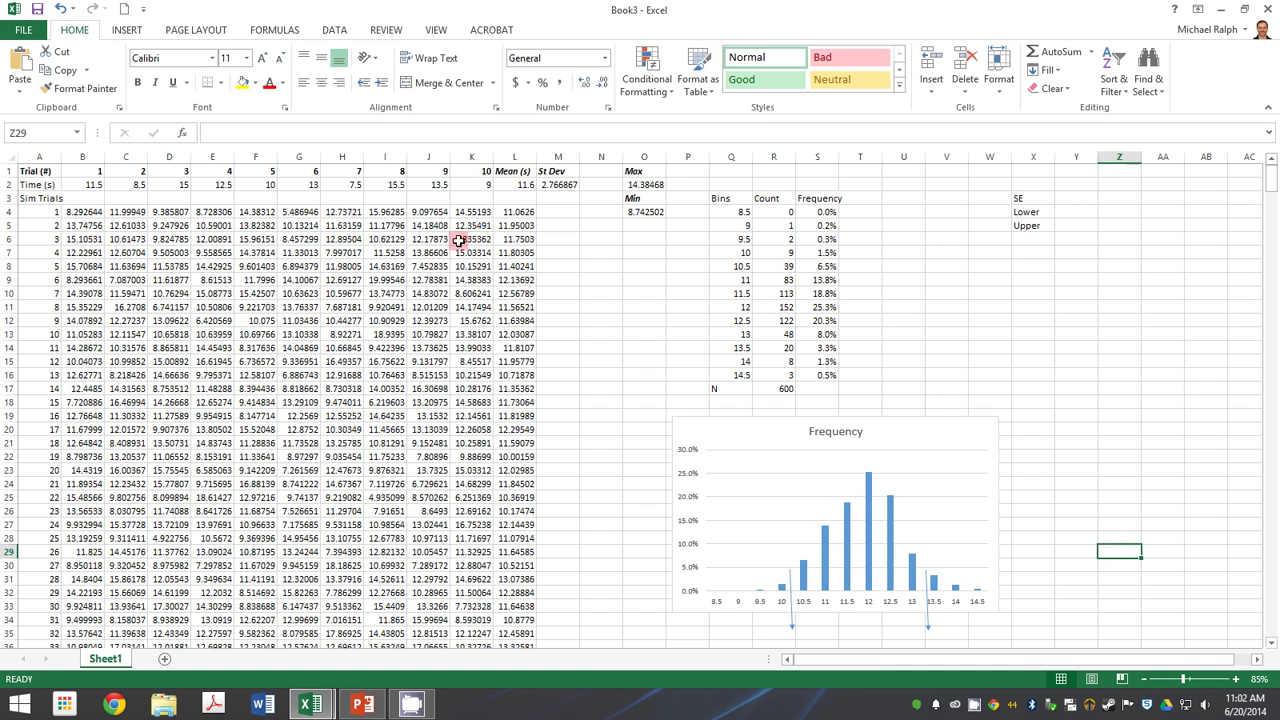
Step: Calculate the standard error in Y3 with the formula =M2/sqrt(10)
click(1090, 198)
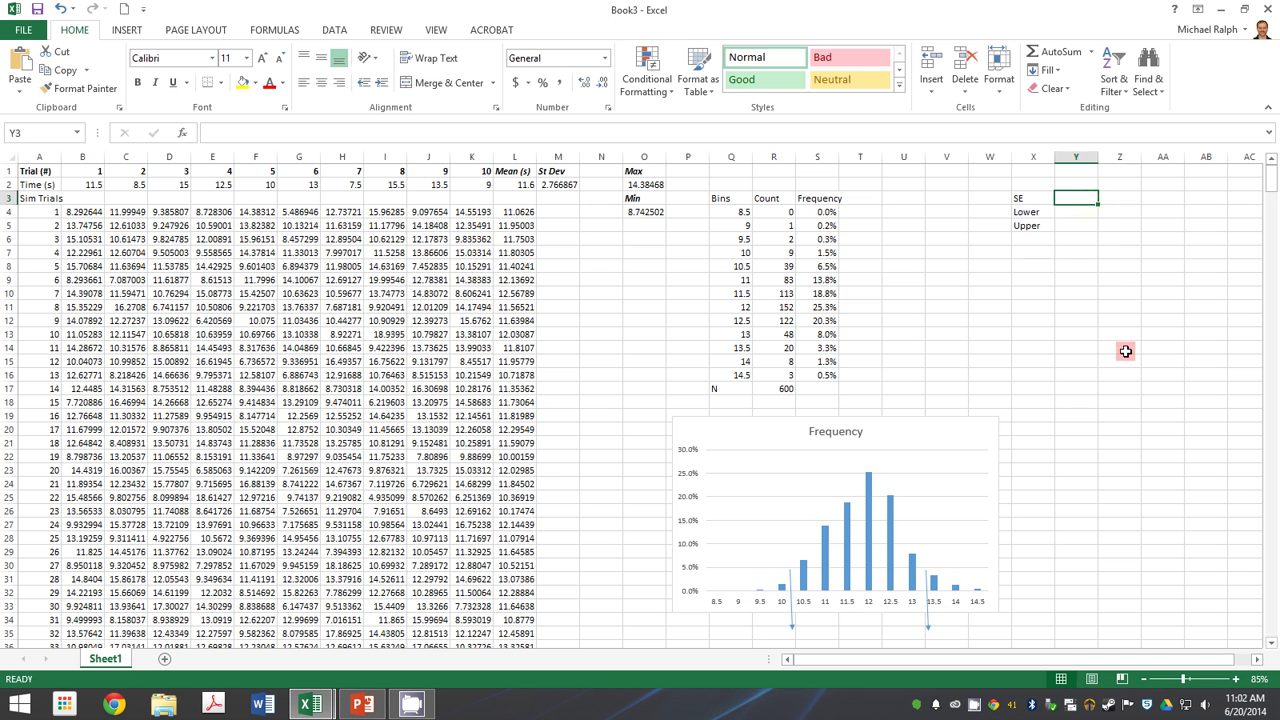
text(=)
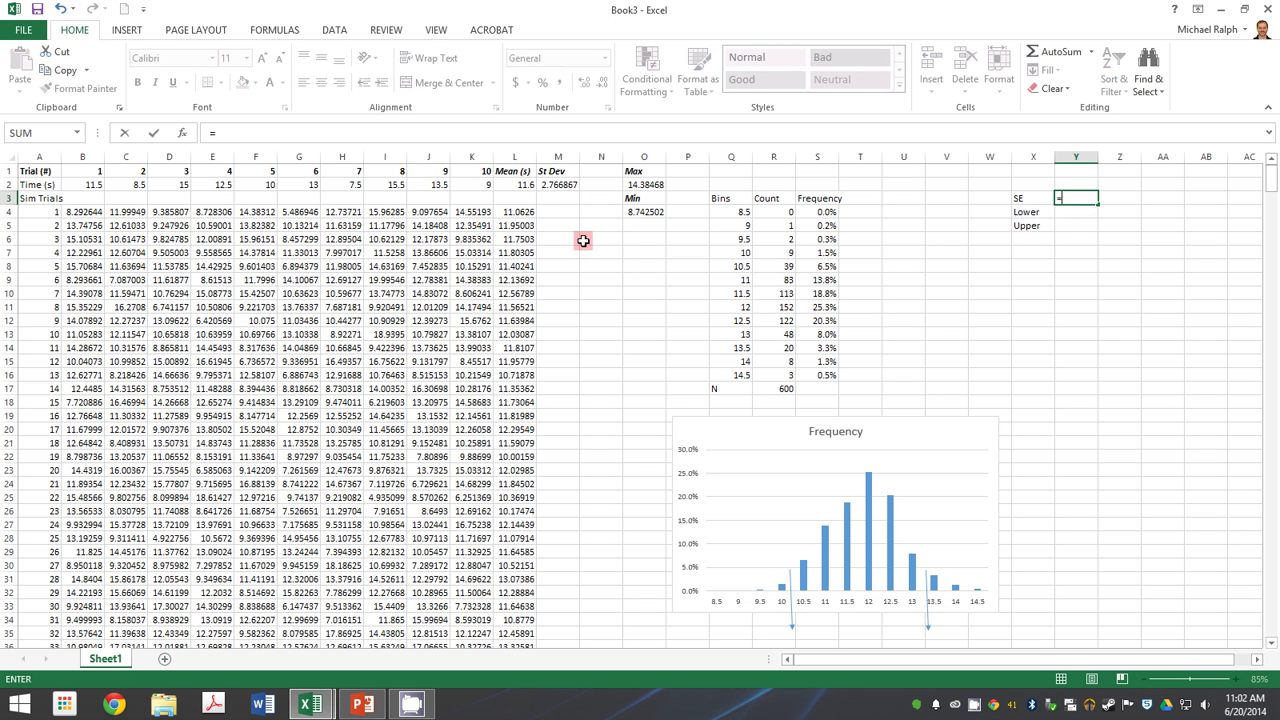
click(557, 184)
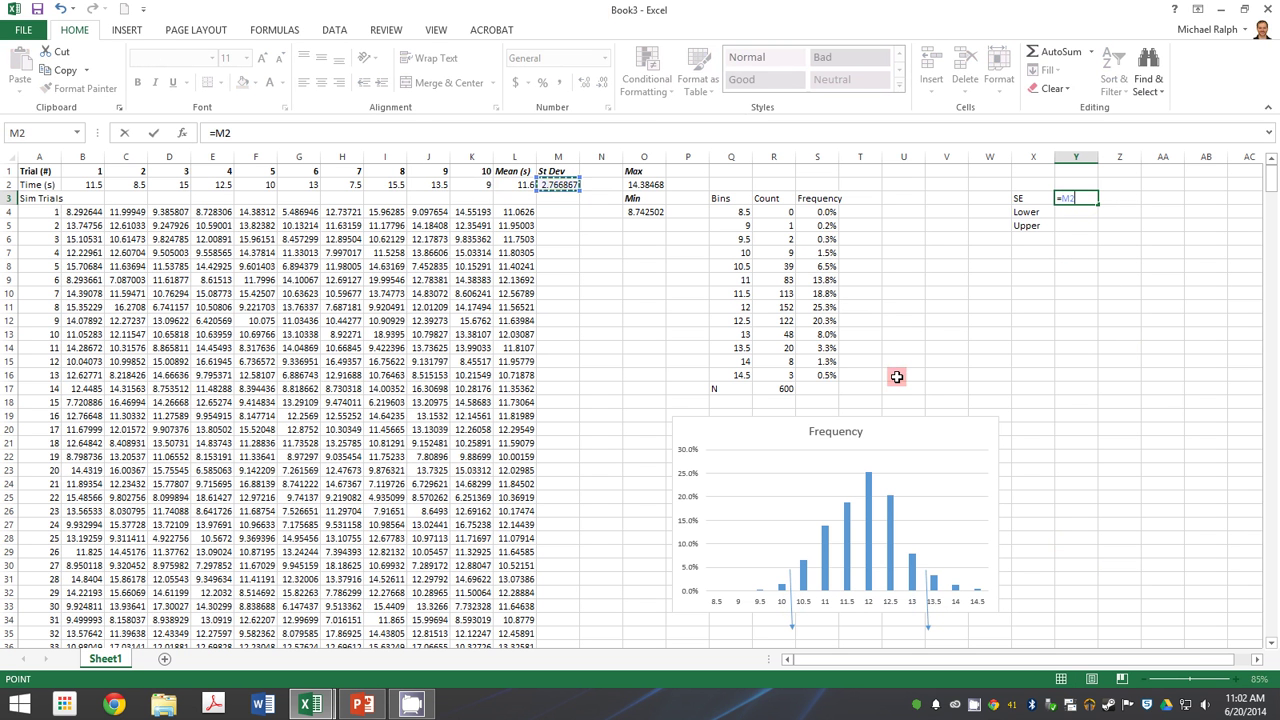
text(/)
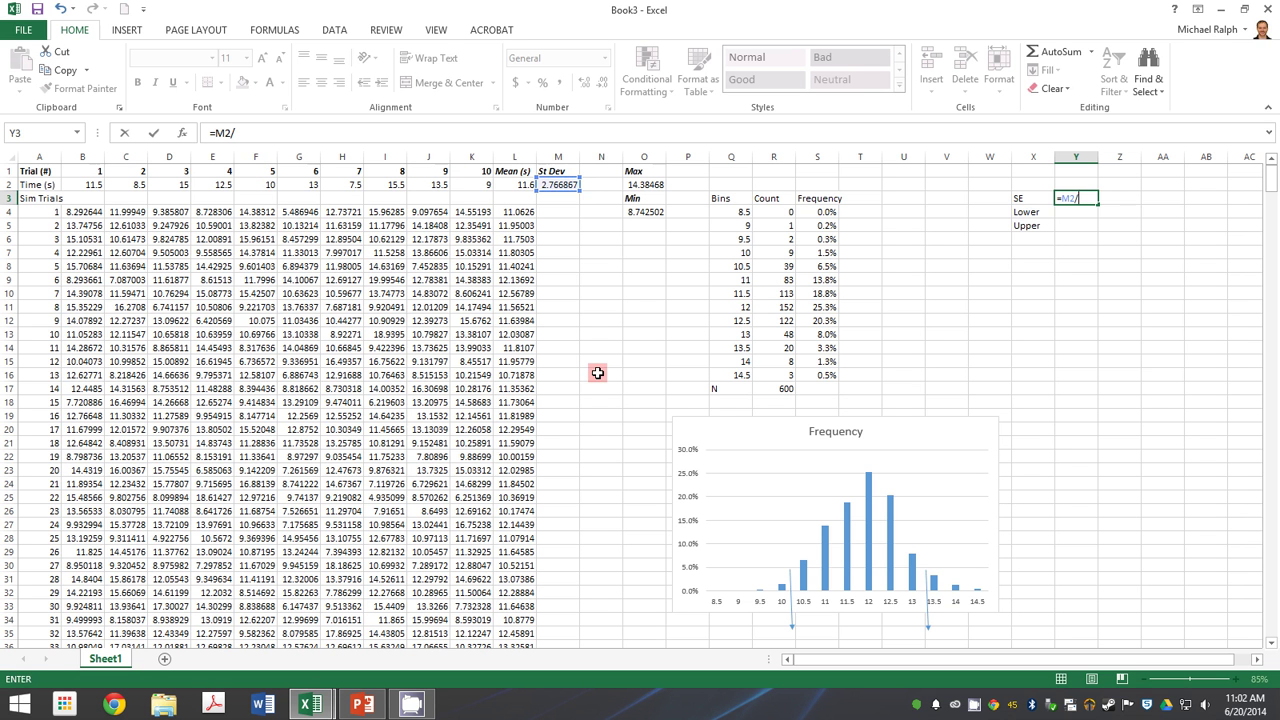
text(sqrt(10)
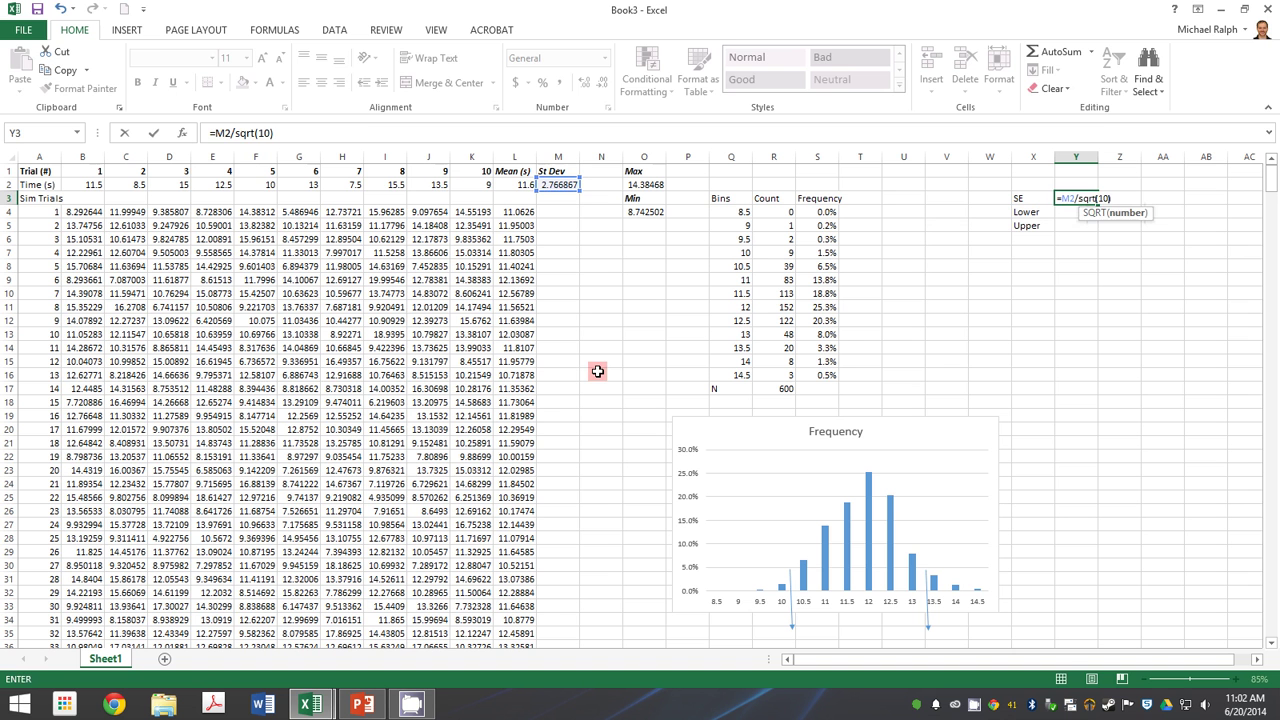
key(Return)
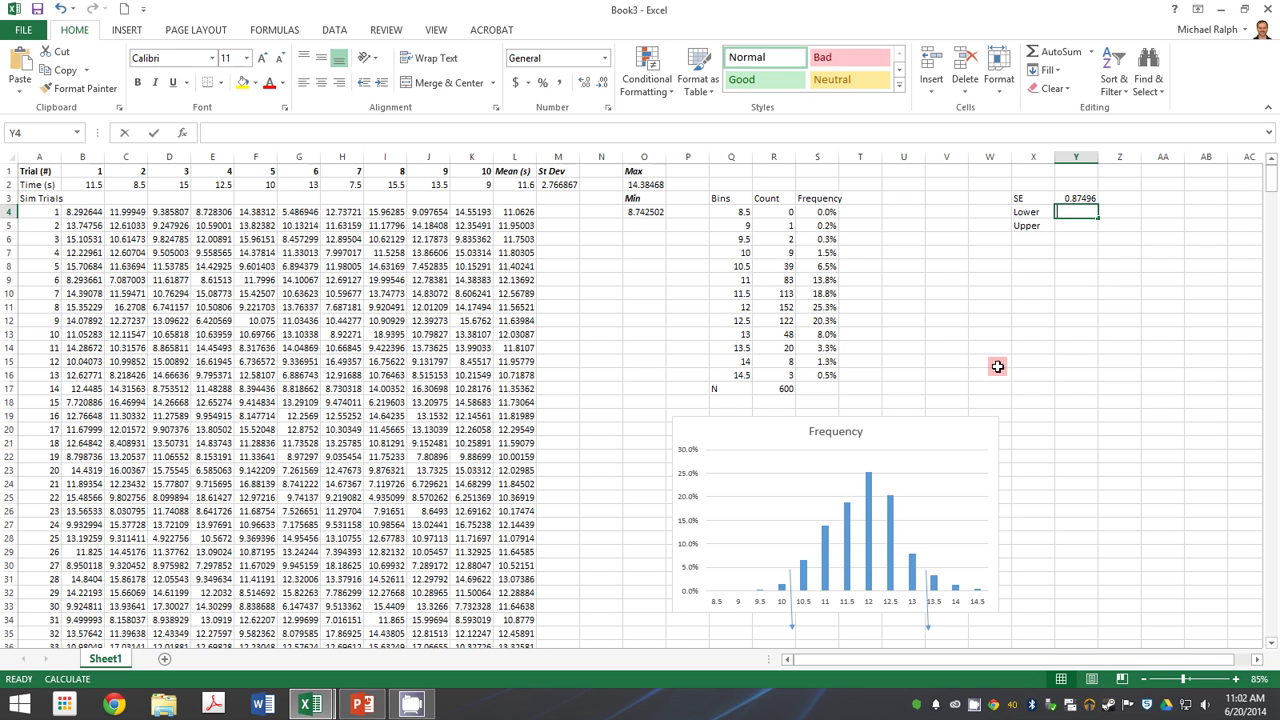
Step: Calculate the lower bound in Y4 as =$L$2-2*$Y$3, using absolute references to the mean and standard error
text(=)
click(516, 184)
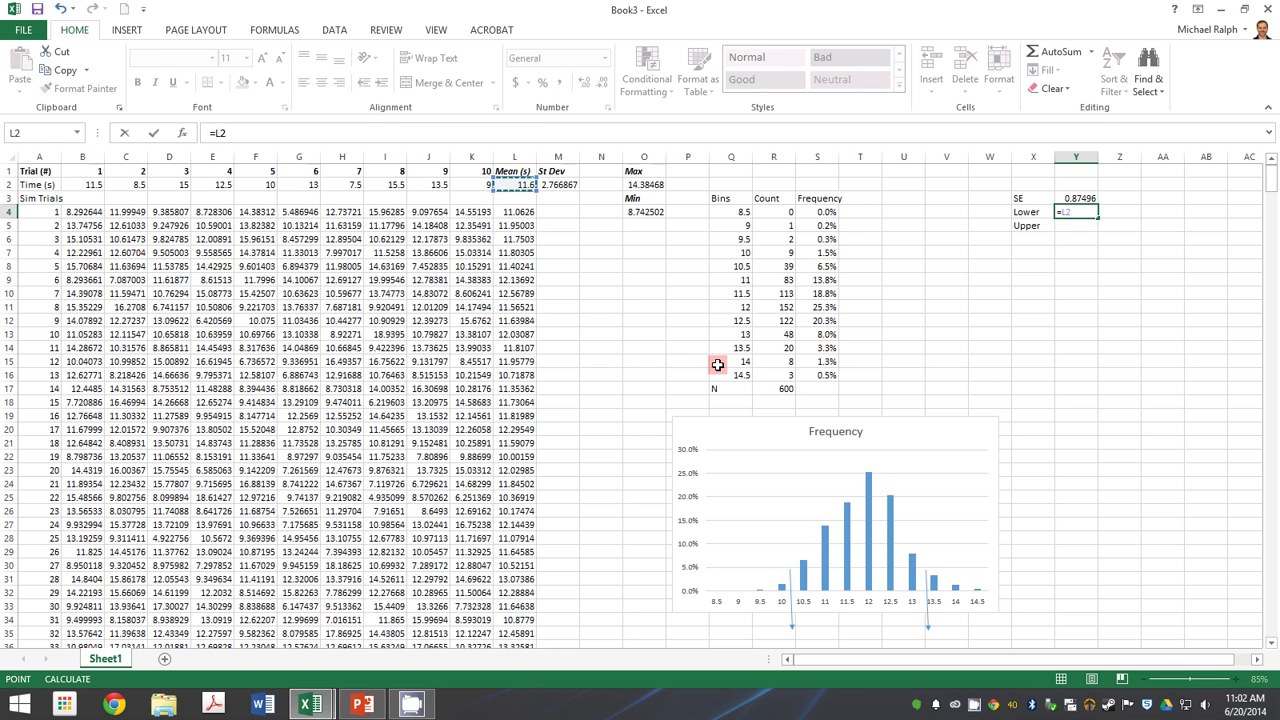
text(-2*)
click(1088, 201)
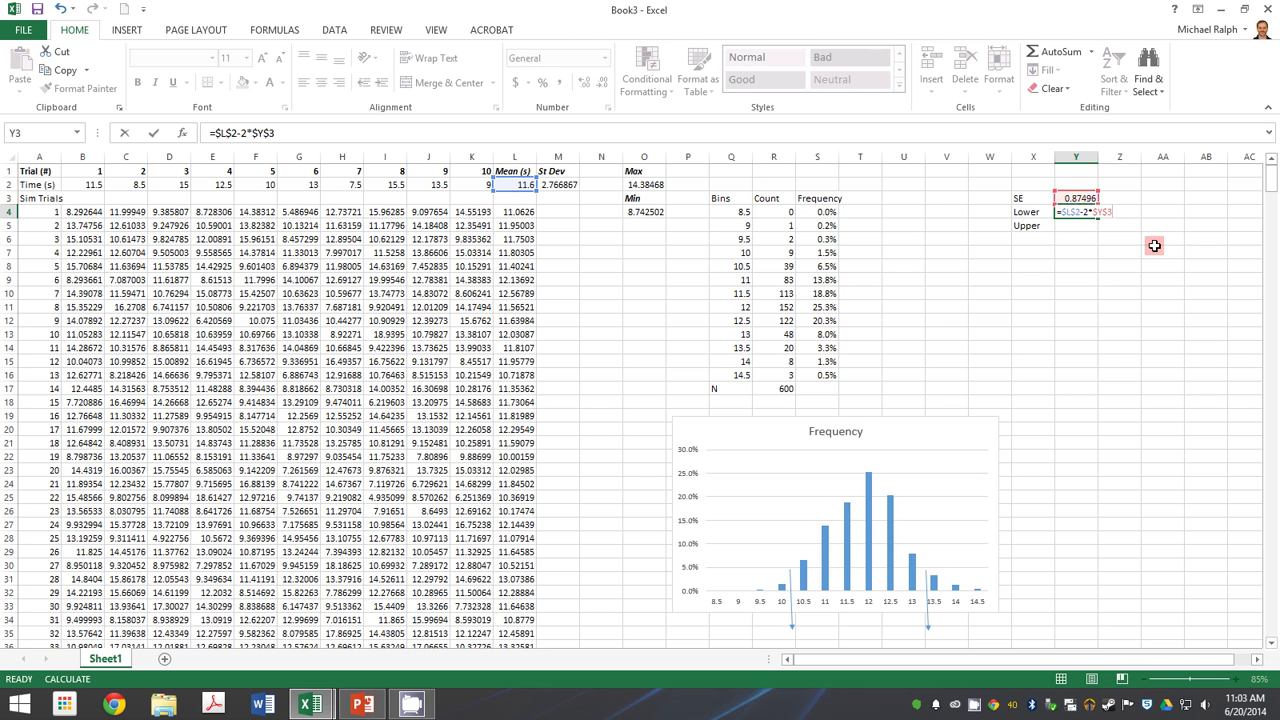
key(Return)
Step: Copy the lower bound formula down to Y5 and change it to =$L$2+2*$Y$3 for the upper bound
click(1096, 213)
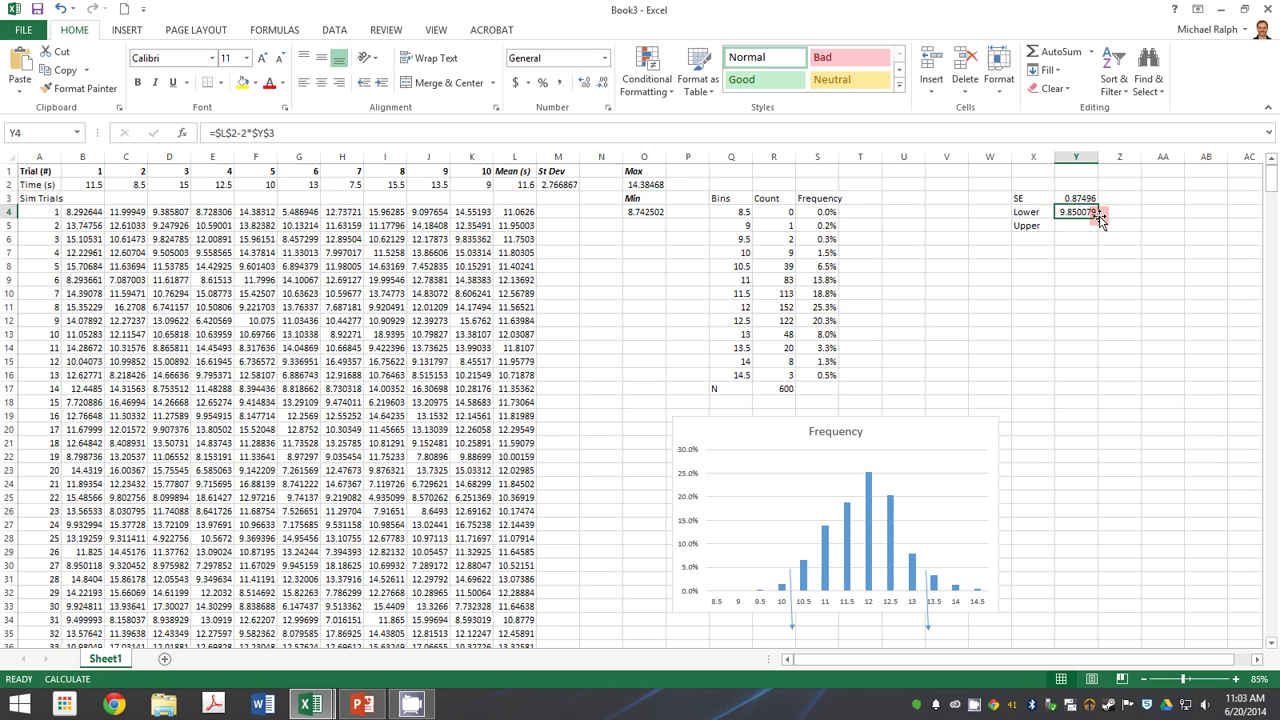
drag(1097, 218, 1095, 228)
click(1095, 228)
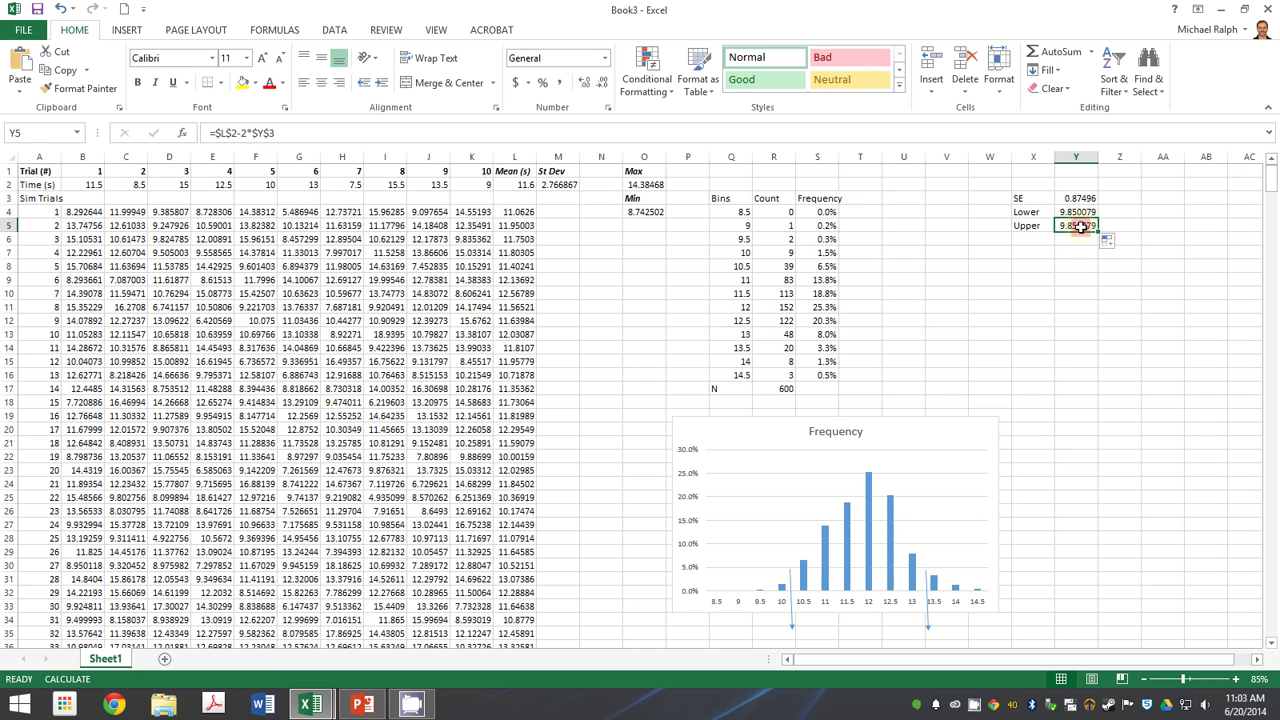
double_click(1080, 226)
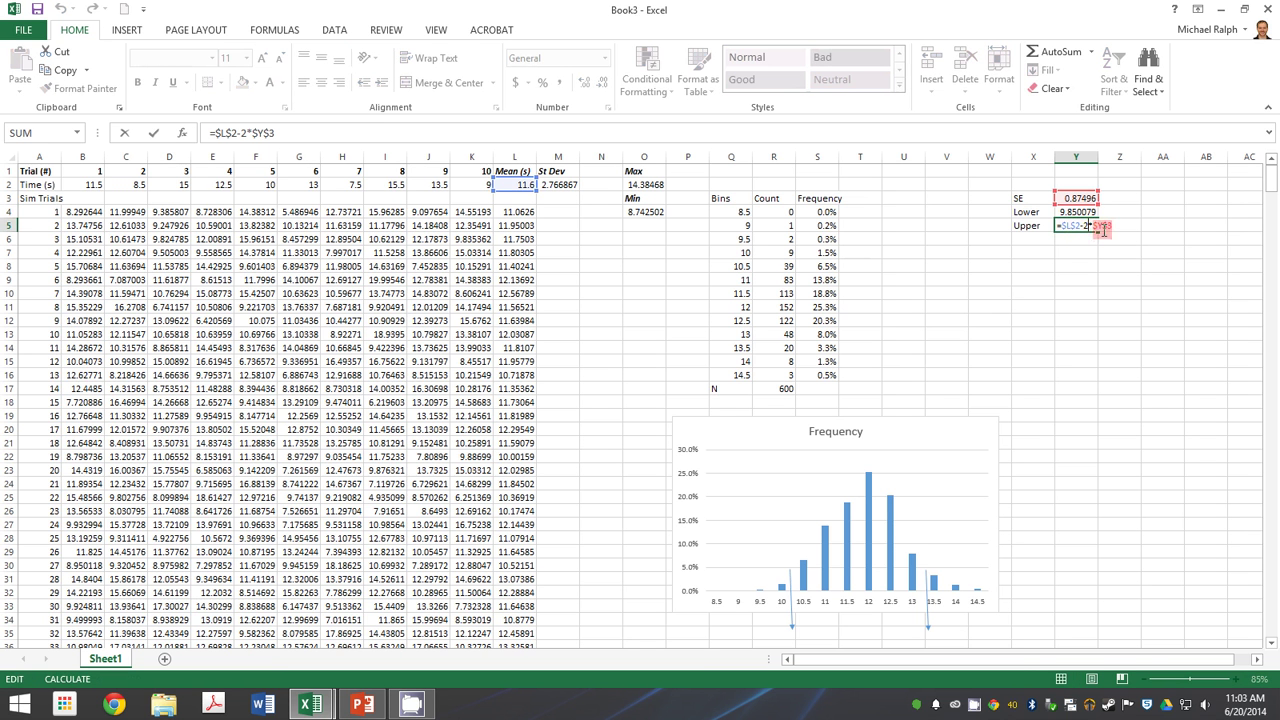
key(BackSpace)
text(+)
key(Return)
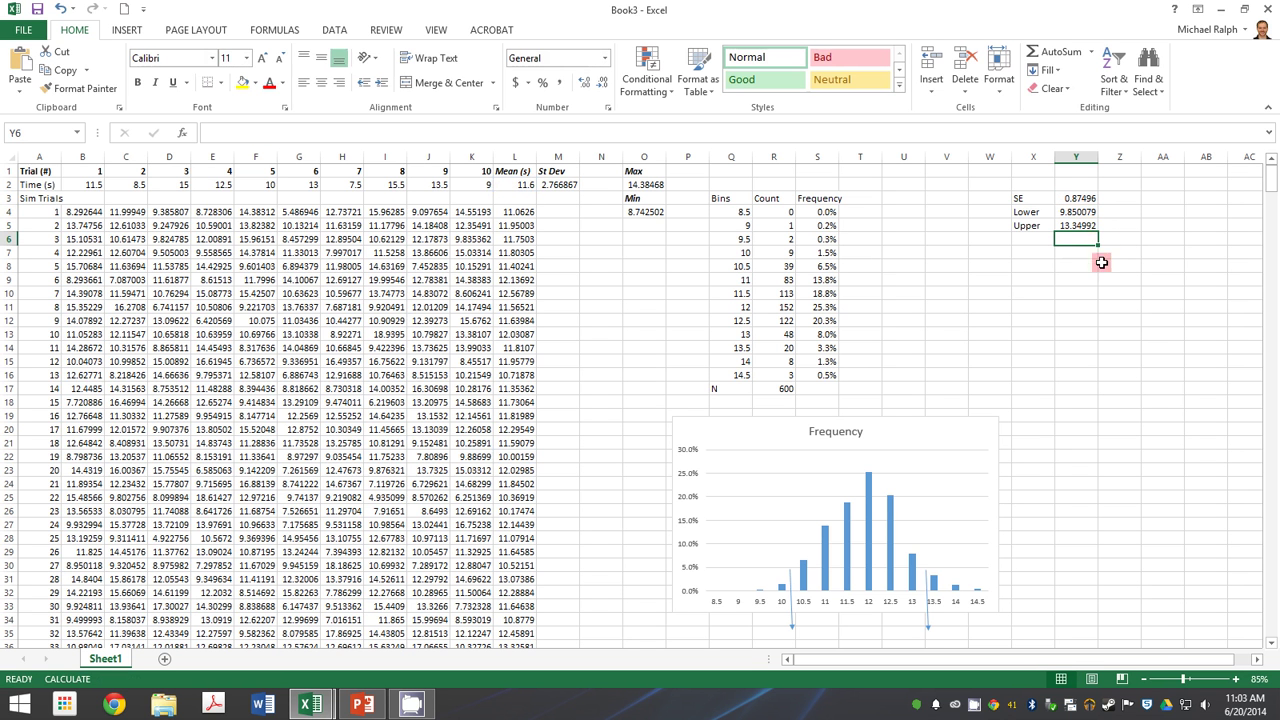
Step: Compare the lower and upper bounds in Y4:Y5 with the arrows on the frequency chart
click(1094, 213)
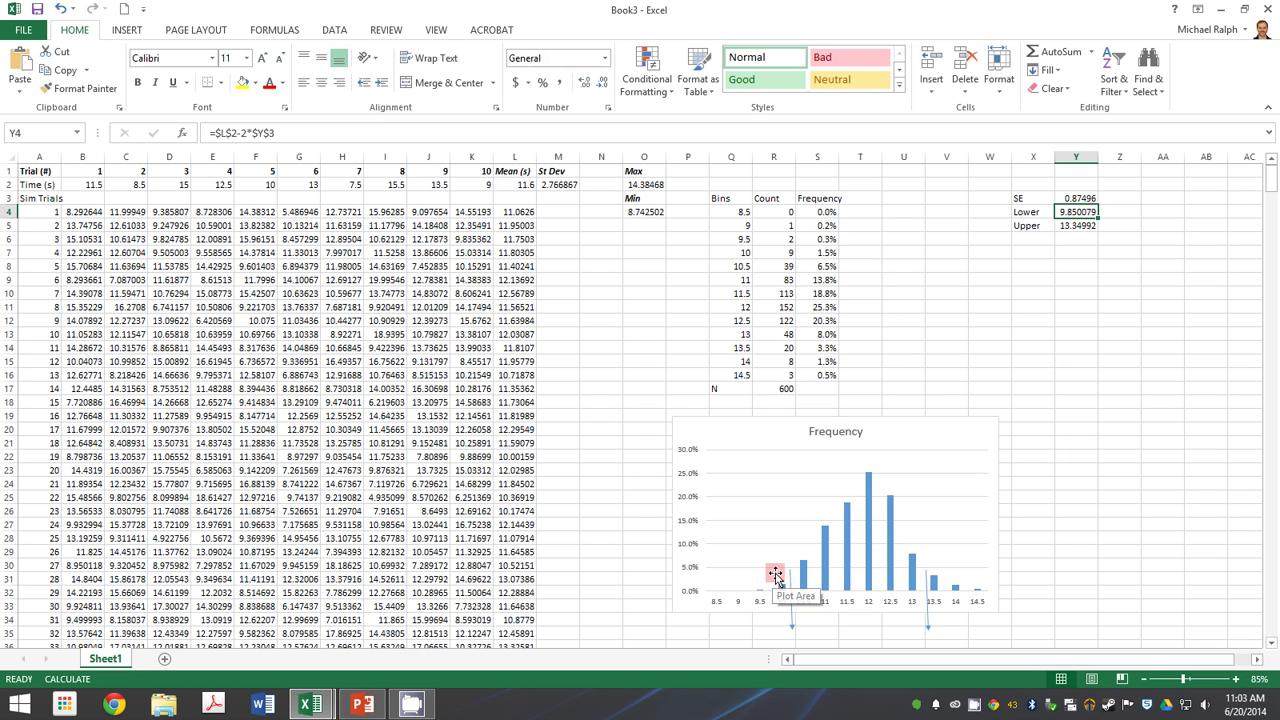
click(1076, 226)
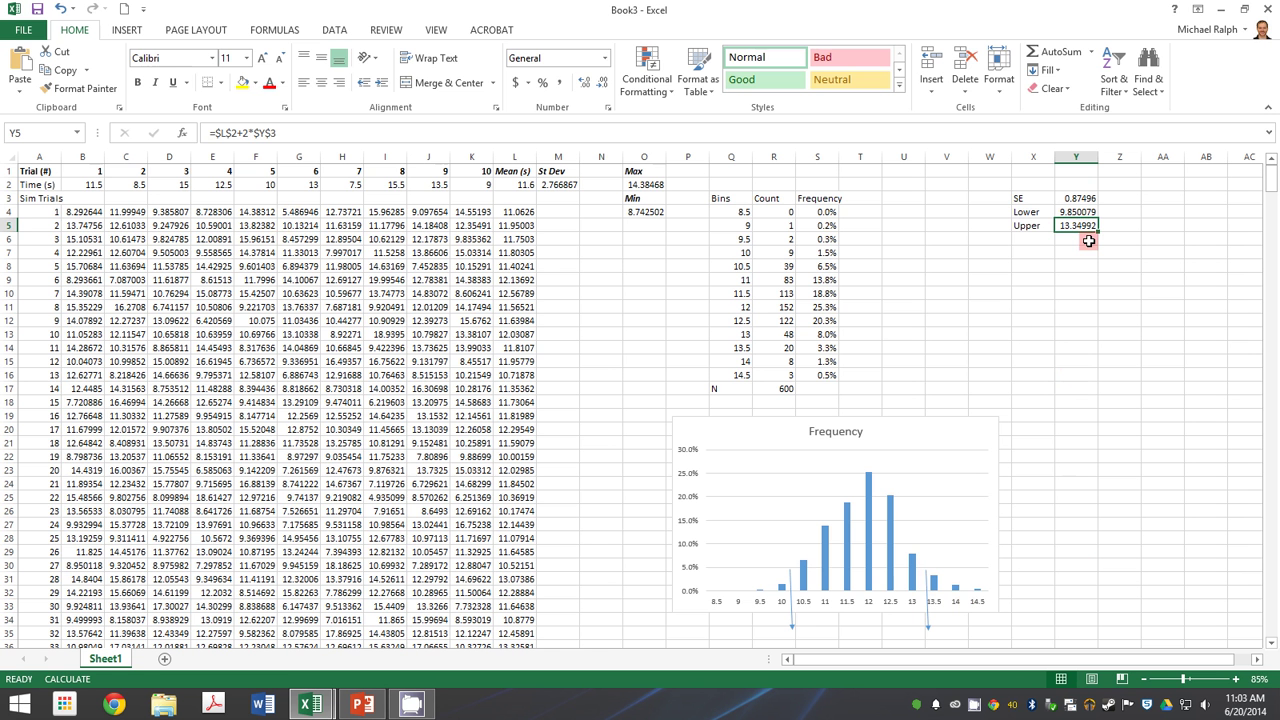
drag(1033, 184, 1075, 253)
click(978, 480)
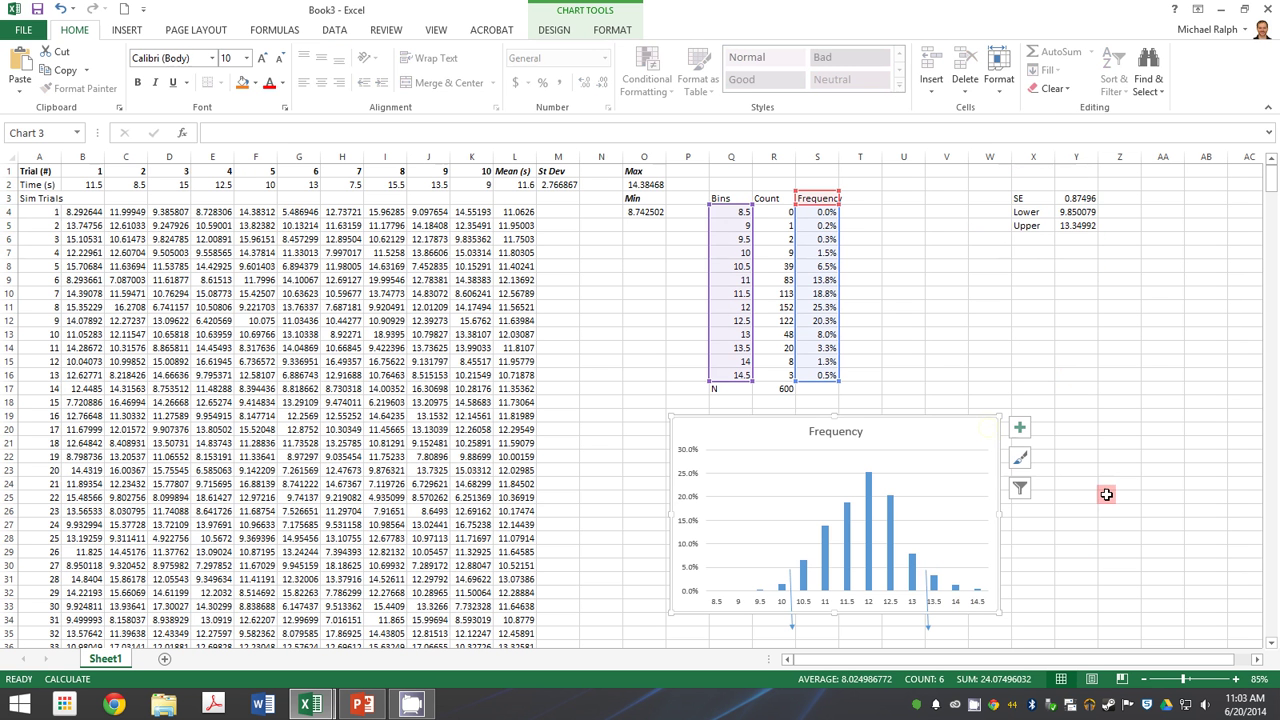
click(1070, 706)
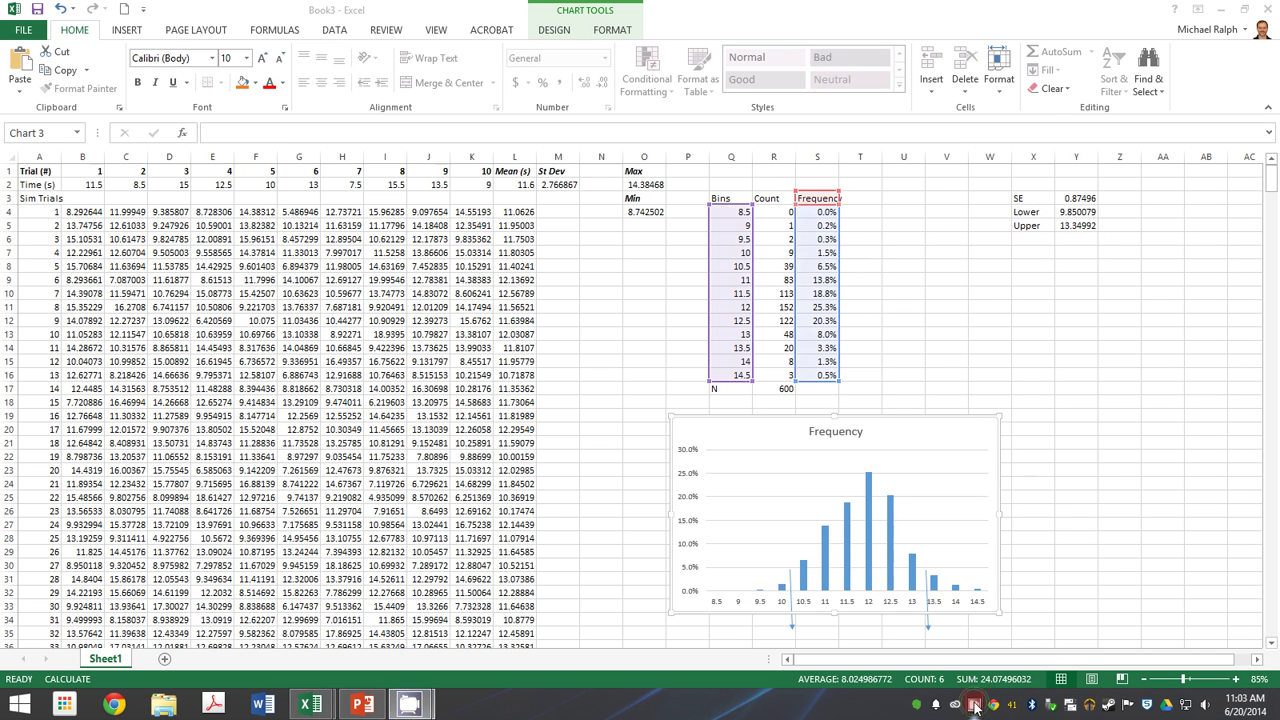